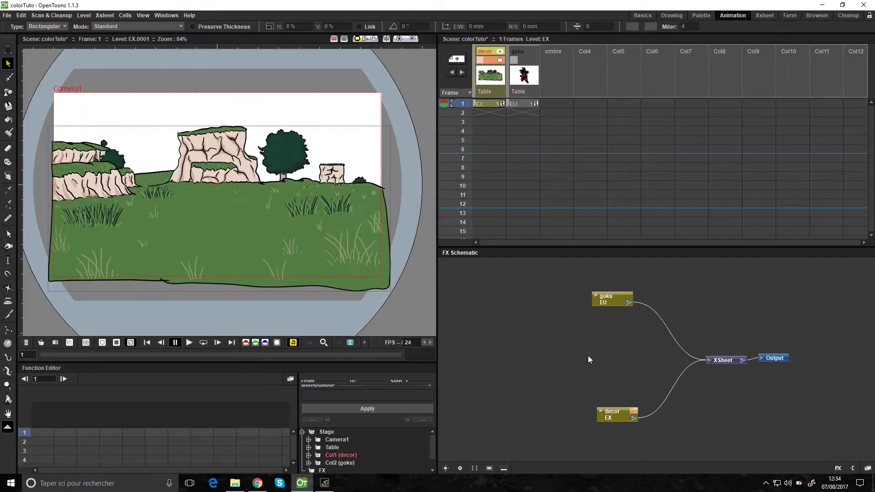
Add a Linear Gradient effect to the FX schematic and turn on the rendered preview in the viewer
{"action": "right_click", "coordinate": [594, 353]}
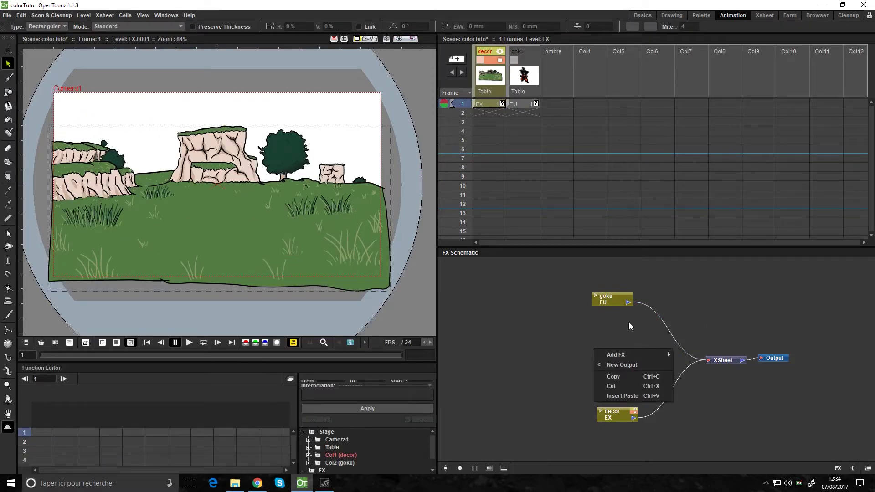
{"action": "mouse_move", "coordinate": [624, 357]}
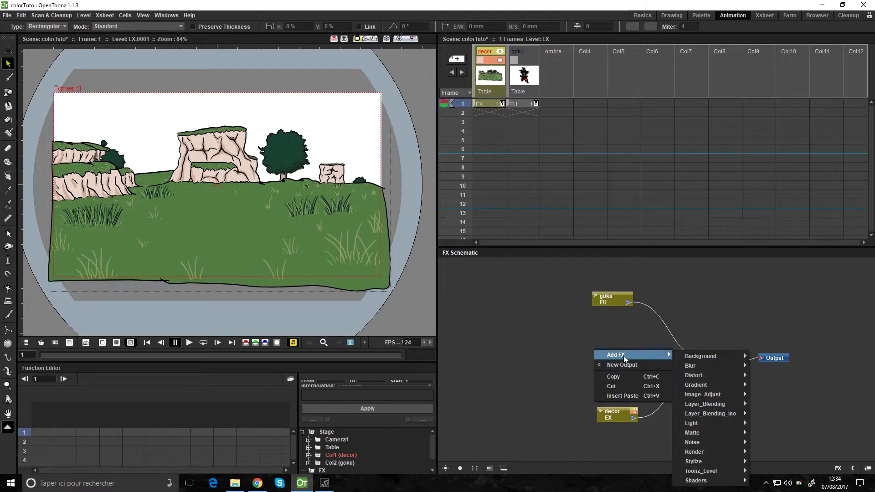
{"action": "mouse_move", "coordinate": [696, 386]}
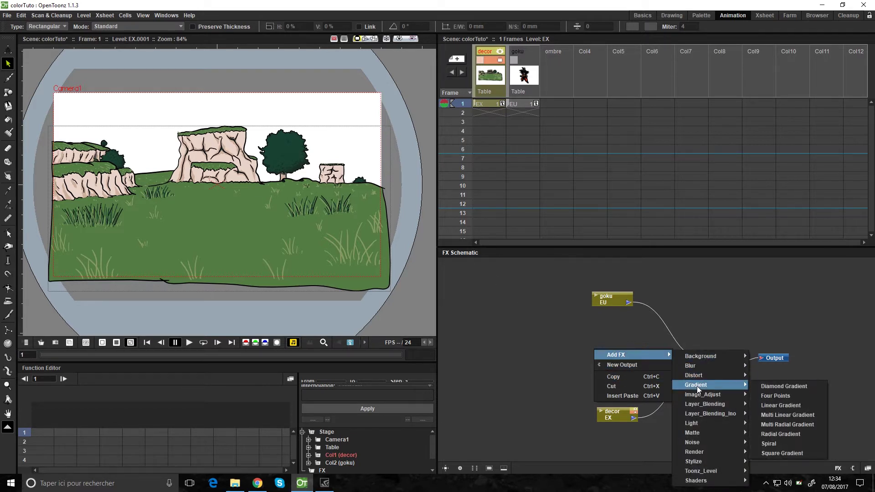
{"action": "left_click", "coordinate": [781, 406]}
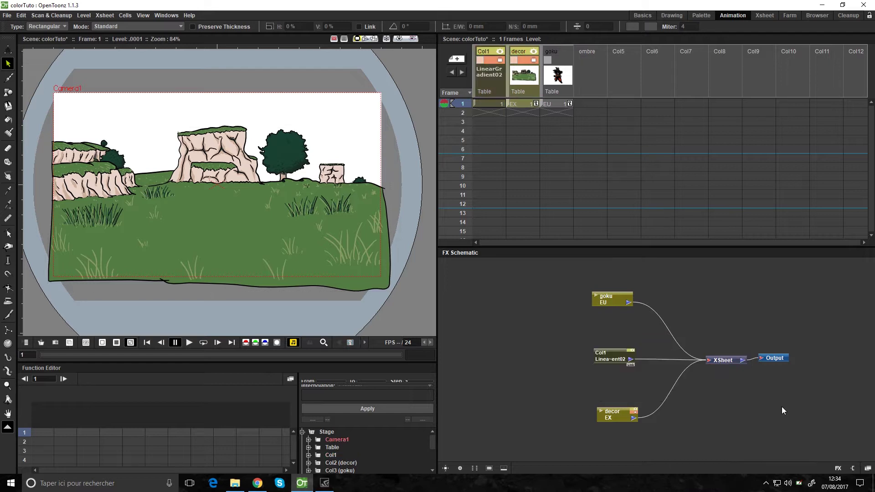
{"action": "key", "text": "a"}
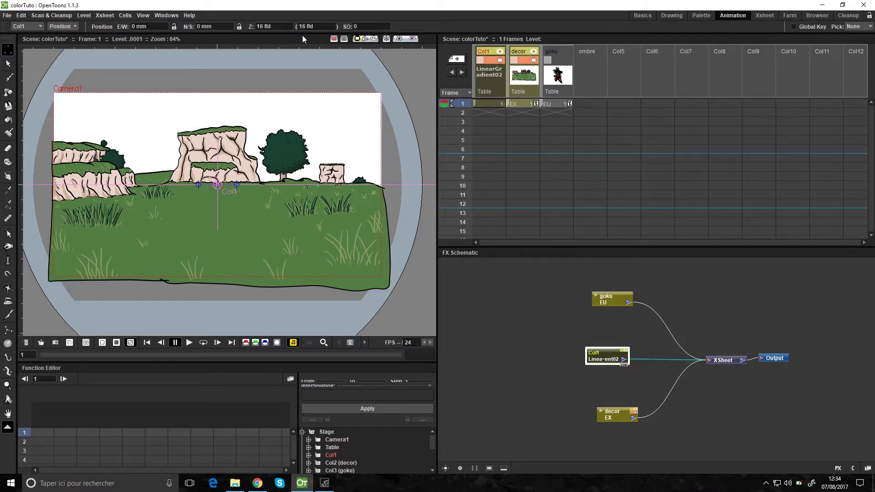
{"action": "left_click", "coordinate": [399, 39]}
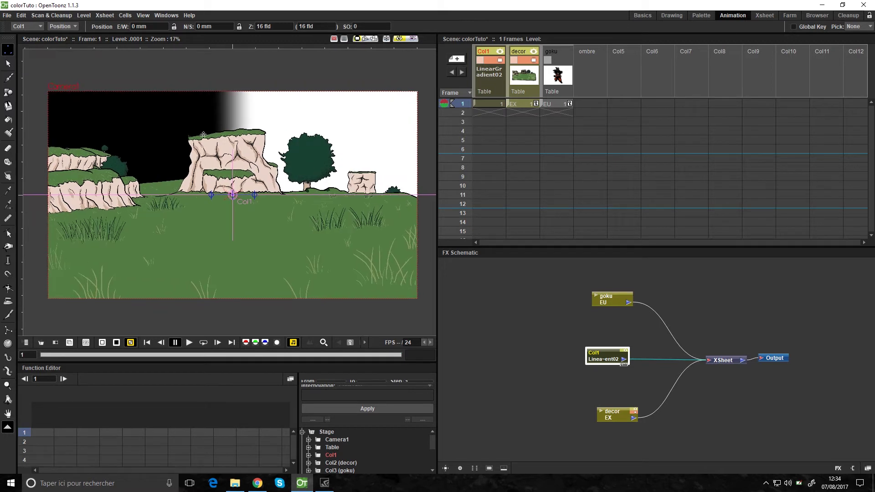
Set the linear gradient's Color 1 to a bright sky blue, RGB 62, 208, 237
{"action": "double_click", "coordinate": [597, 360]}
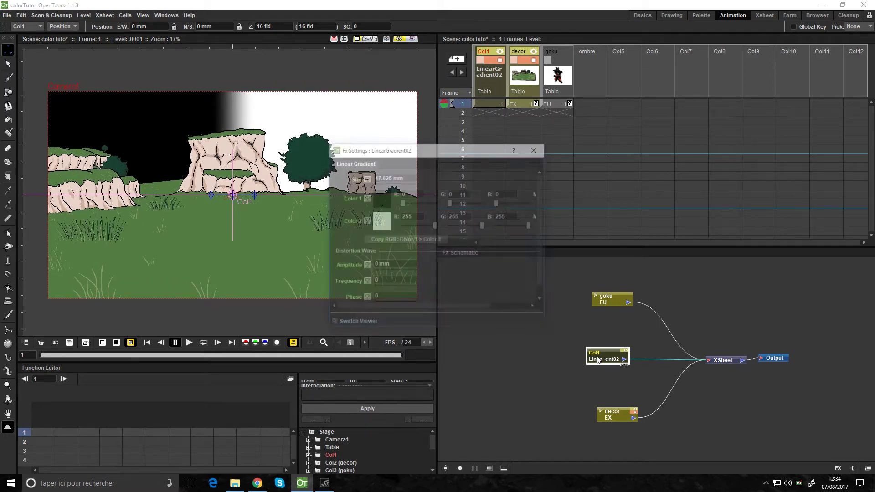
{"action": "left_click", "coordinate": [381, 200]}
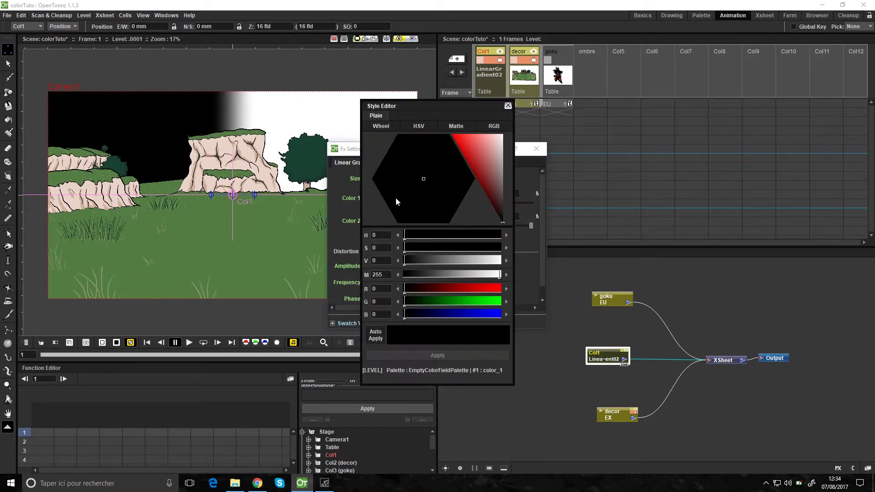
{"action": "left_click", "coordinate": [471, 289]}
{"action": "left_click", "coordinate": [402, 180]}
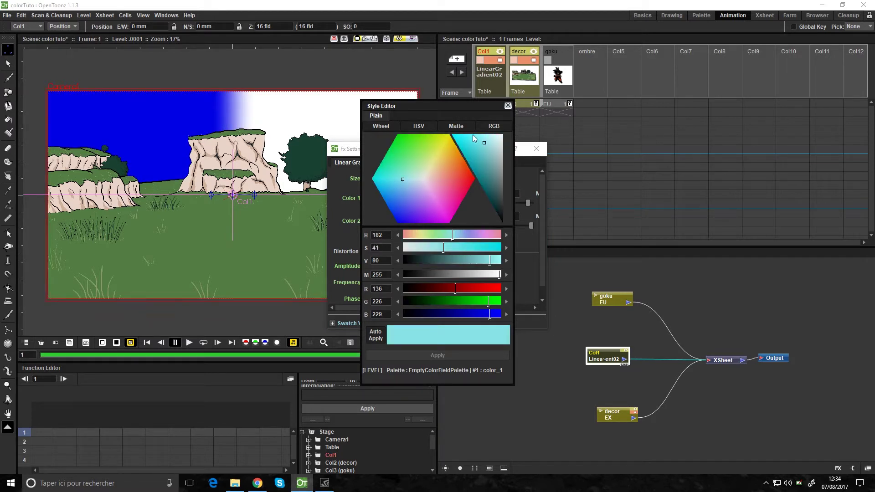
{"action": "left_click", "coordinate": [508, 106]}
Set the linear gradient's Color 2 to a periwinkle blue, RGB 115, 164, 255
{"action": "left_click", "coordinate": [381, 224]}
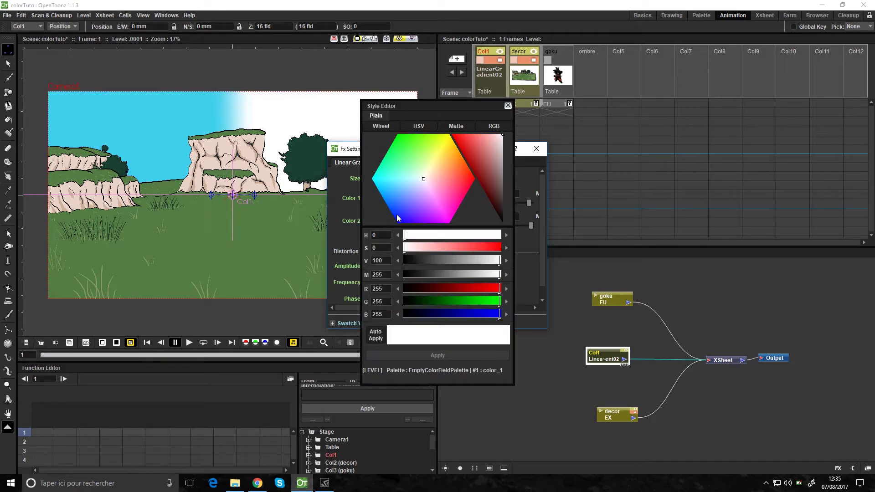
{"action": "left_click_drag", "start_coordinate": [424, 182], "coordinate": [404, 196]}
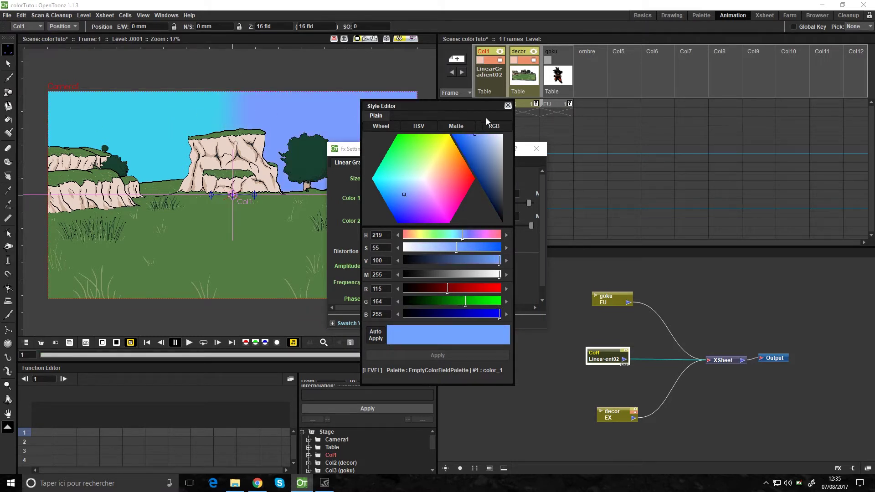
{"action": "left_click", "coordinate": [508, 105]}
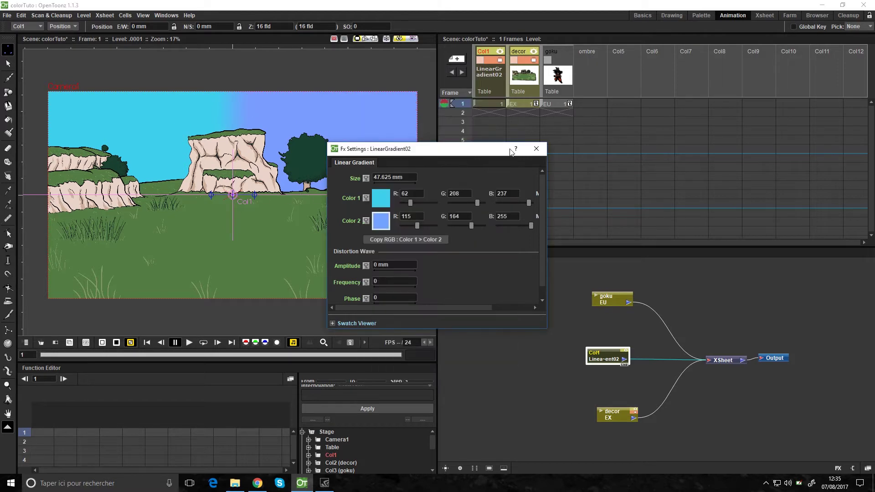
Widen the linear gradient's transition to a size of about 140 mm with its viewer handle, and close its settings
{"action": "left_click_drag", "start_coordinate": [510, 152], "coordinate": [607, 143]}
{"action": "scroll", "coordinate": [210, 199], "scroll_direction": "up", "scroll_amount": 2}
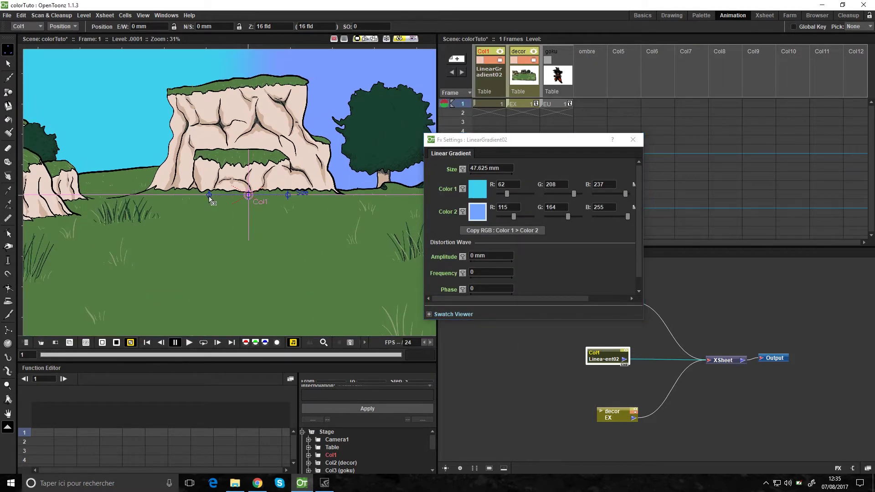
{"action": "left_click_drag", "start_coordinate": [209, 197], "coordinate": [132, 196]}
{"action": "scroll", "coordinate": [274, 196], "scroll_direction": "down", "scroll_amount": 2}
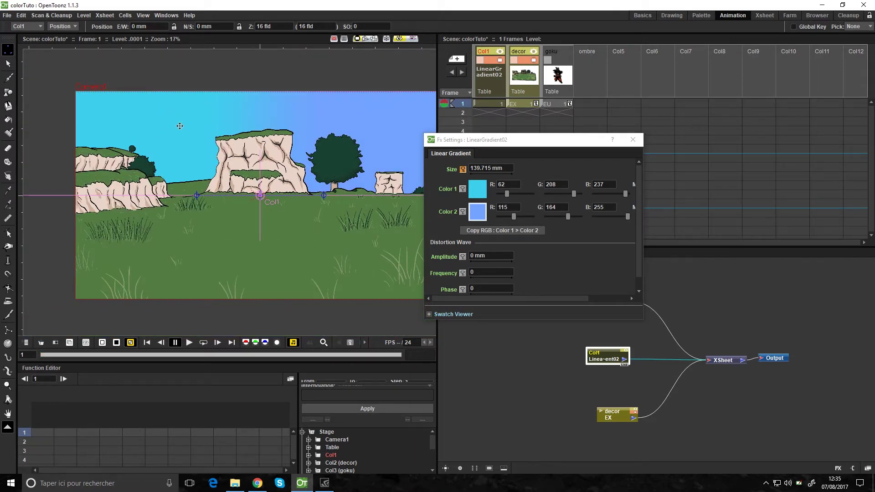
{"action": "key", "text": "Escape"}
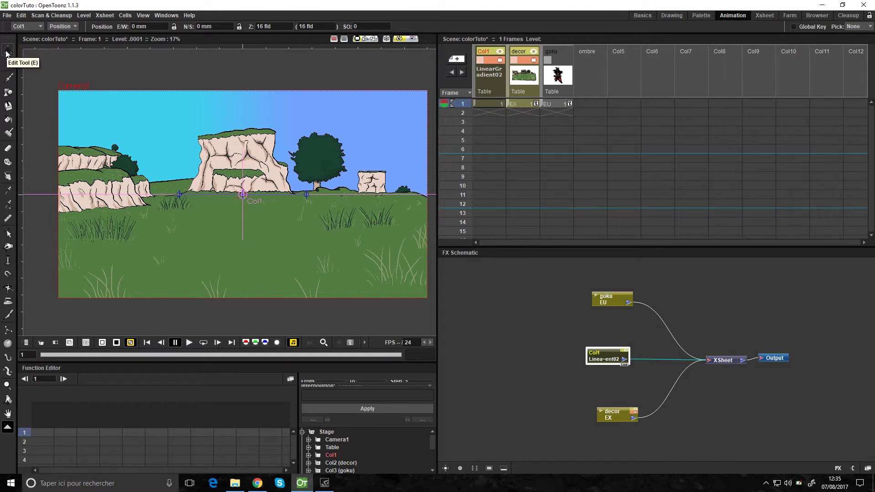
Rotate the gradient column to about -90.5° so the colour transition runs vertically
{"action": "left_click", "coordinate": [62, 26]}
{"action": "left_click", "coordinate": [62, 45]}
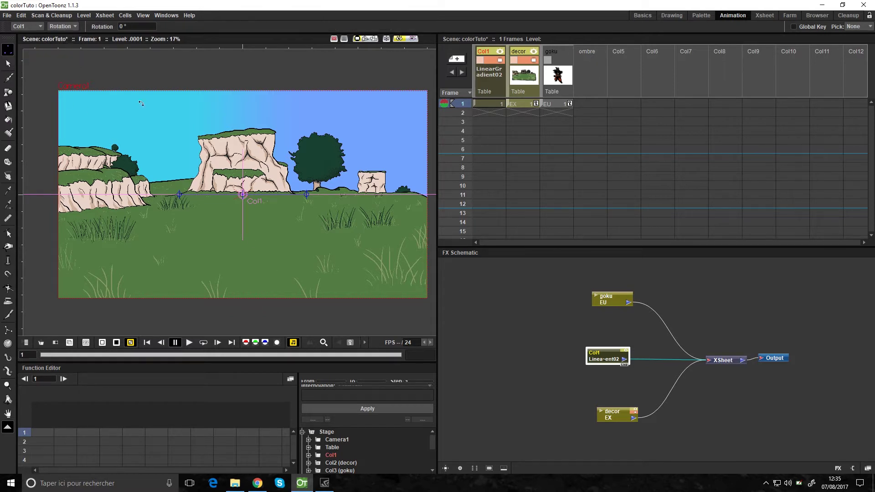
{"action": "left_click_drag", "start_coordinate": [329, 142], "coordinate": [244, 254]}
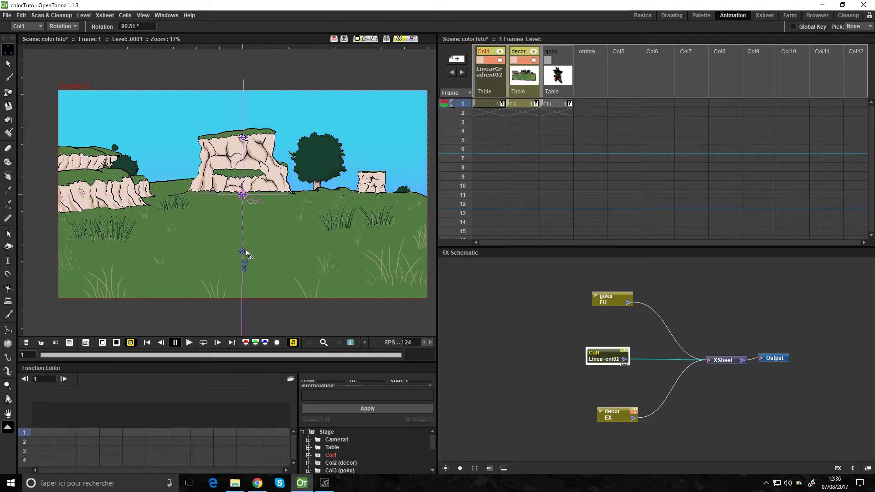
Move the gradient column up to about 22 mm N/S and shorten its transition to a size of about 61.5 mm
{"action": "left_click", "coordinate": [63, 26]}
{"action": "left_click", "coordinate": [64, 36]}
{"action": "left_click_drag", "start_coordinate": [243, 194], "coordinate": [243, 176]}
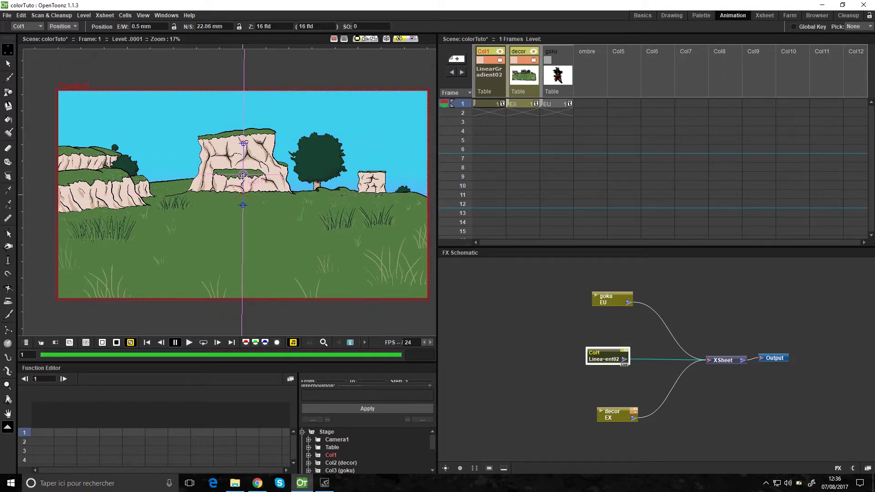
Lighten the gradient's Color 1 to RGB 127, 229, 247 and deepen Color 2 to RGB 57, 117, 229
{"action": "double_click", "coordinate": [603, 360]}
{"action": "left_click", "coordinate": [484, 208]}
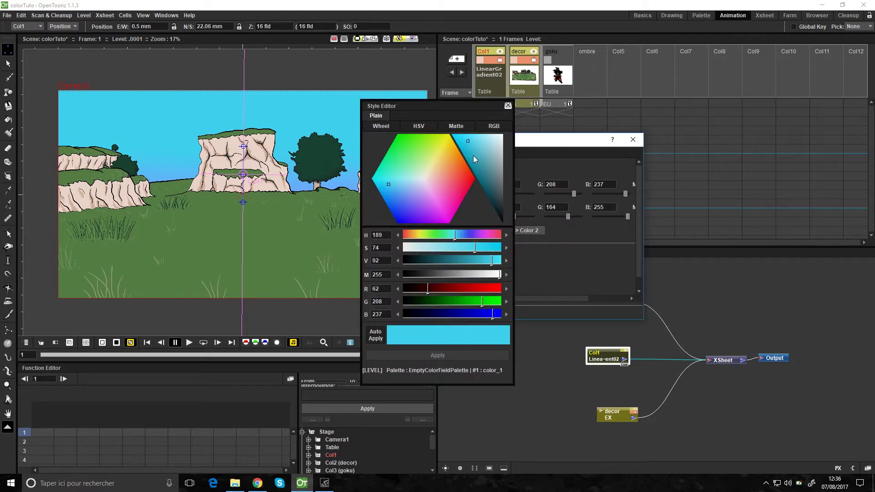
{"action": "left_click_drag", "start_coordinate": [471, 141], "coordinate": [479, 136]}
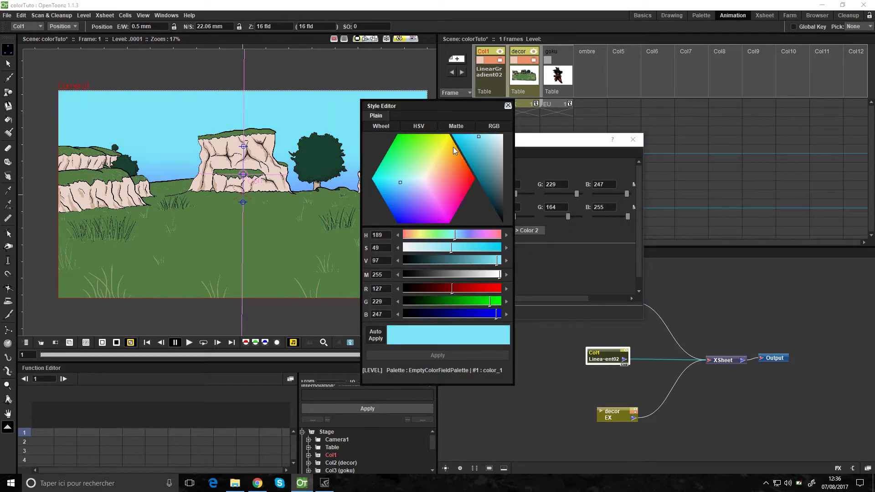
{"action": "left_click", "coordinate": [507, 105]}
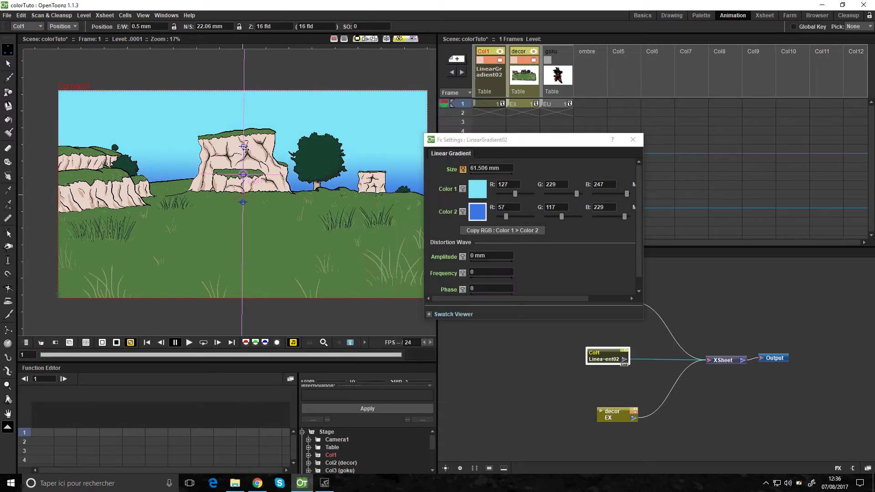
Lengthen the gradient's transition slightly and raise the gradient column to about 24.56 mm N/S
{"action": "left_click_drag", "start_coordinate": [244, 147], "coordinate": [244, 139]}
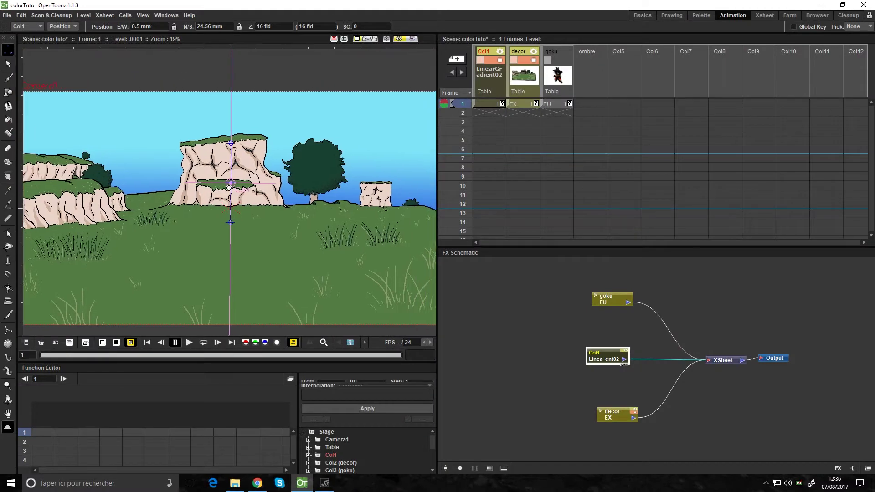
{"action": "scroll", "coordinate": [301, 186], "scroll_direction": "down", "scroll_amount": 2}
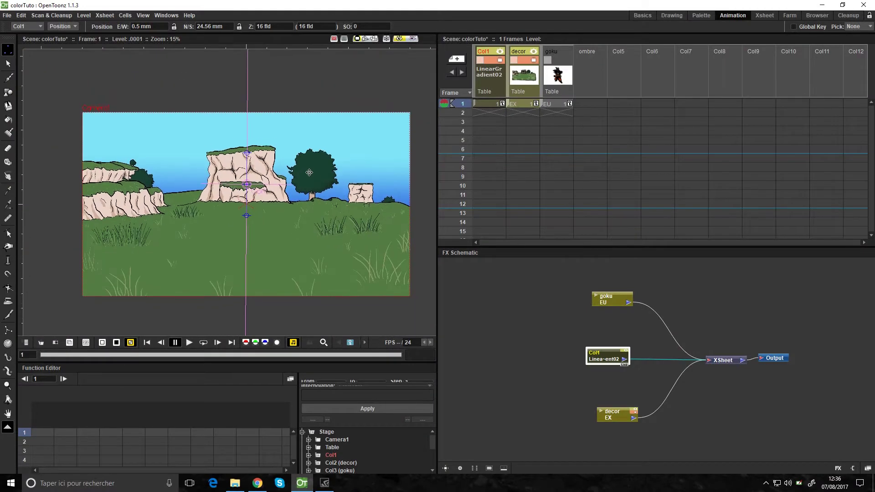
{"action": "scroll", "coordinate": [300, 186], "scroll_direction": "up", "scroll_amount": 1}
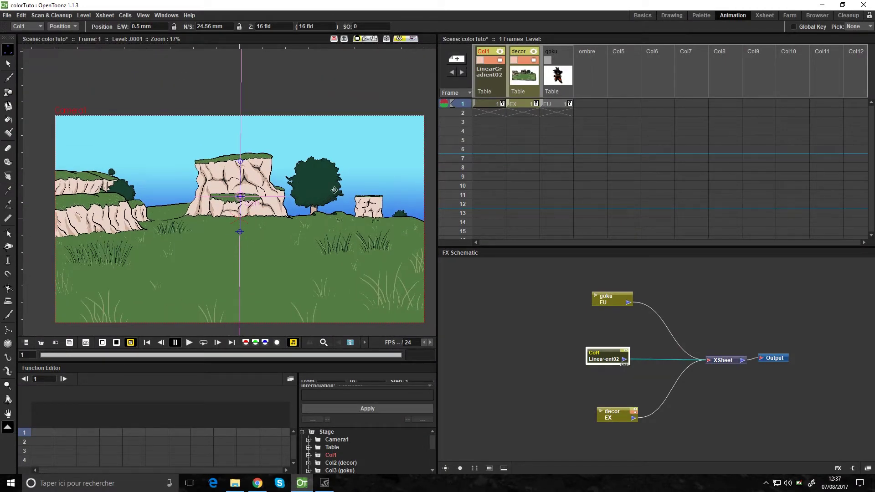
In frame 1 of the empty ombre column, draw a short, nearly vertical black brush stroke in the sky beside the central cliff
{"action": "left_click", "coordinate": [590, 104]}
{"action": "scroll", "coordinate": [415, 206], "scroll_direction": "up", "scroll_amount": 2}
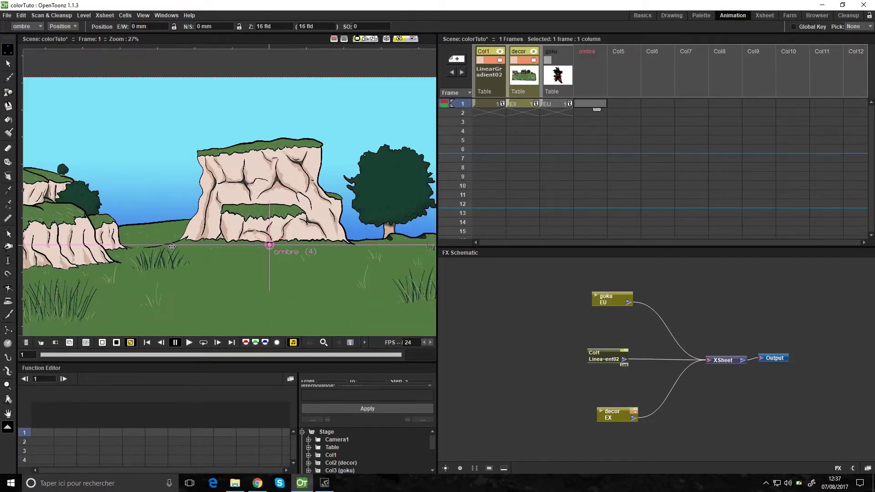
{"action": "left_click", "coordinate": [589, 103]}
{"action": "scroll", "coordinate": [180, 180], "scroll_direction": "up", "scroll_amount": 2}
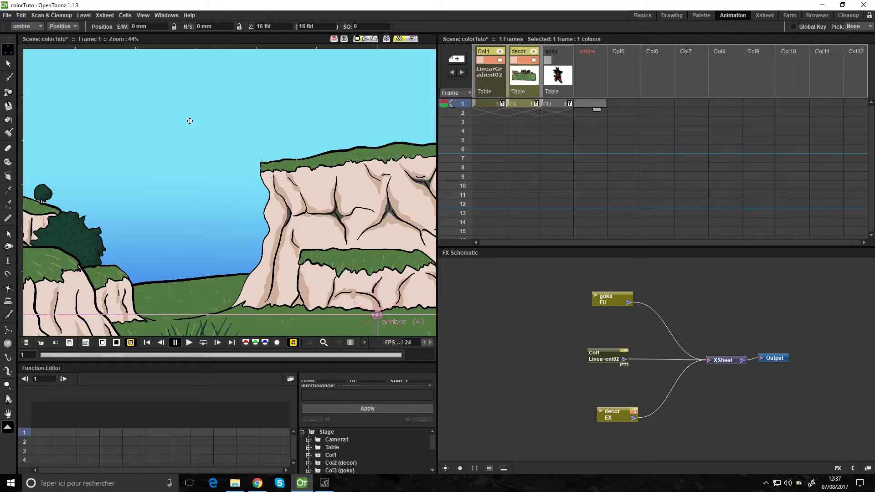
{"action": "scroll", "coordinate": [210, 215], "scroll_direction": "down", "scroll_amount": 1}
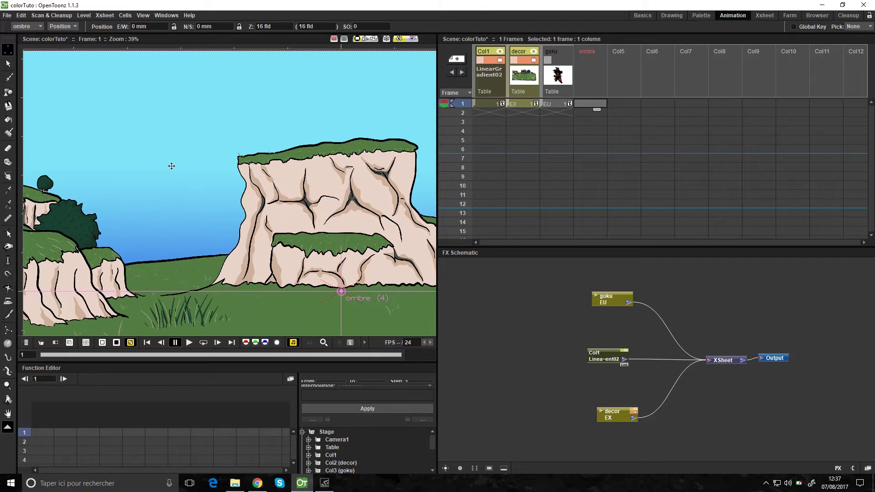
{"action": "scroll", "coordinate": [123, 162], "scroll_direction": "up", "scroll_amount": 2}
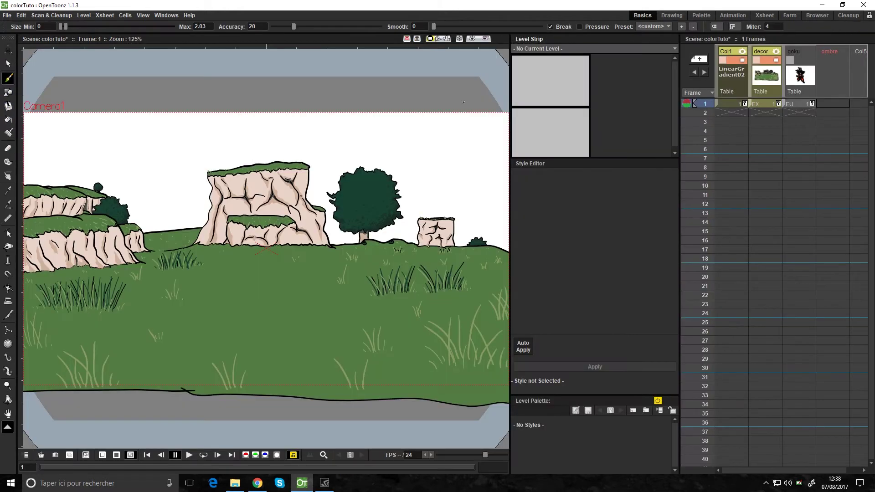
{"action": "scroll", "coordinate": [349, 194], "scroll_direction": "up", "scroll_amount": 2}
{"action": "scroll", "coordinate": [349, 194], "scroll_direction": "up", "scroll_amount": 2}
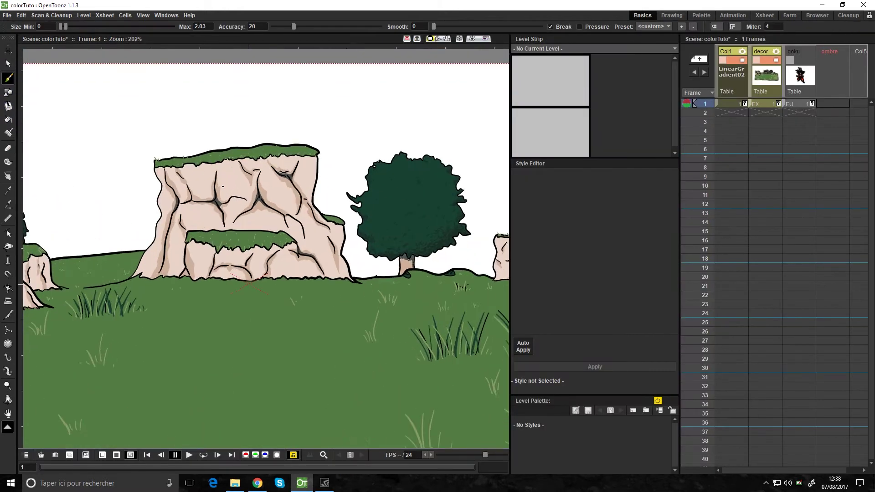
{"action": "scroll", "coordinate": [230, 166], "scroll_direction": "up", "scroll_amount": 2}
{"action": "left_click_drag", "start_coordinate": [230, 164], "coordinate": [234, 187]}
{"action": "scroll", "coordinate": [239, 182], "scroll_direction": "up", "scroll_amount": 3}
{"action": "scroll", "coordinate": [238, 181], "scroll_direction": "down", "scroll_amount": 6}
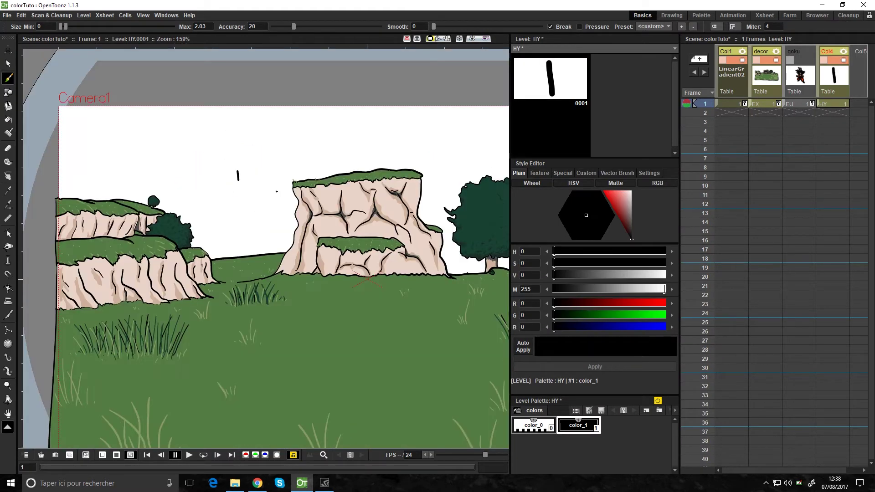
{"action": "scroll", "coordinate": [241, 182], "scroll_direction": "up", "scroll_amount": 4}
{"action": "scroll", "coordinate": [242, 182], "scroll_direction": "up", "scroll_amount": 1}
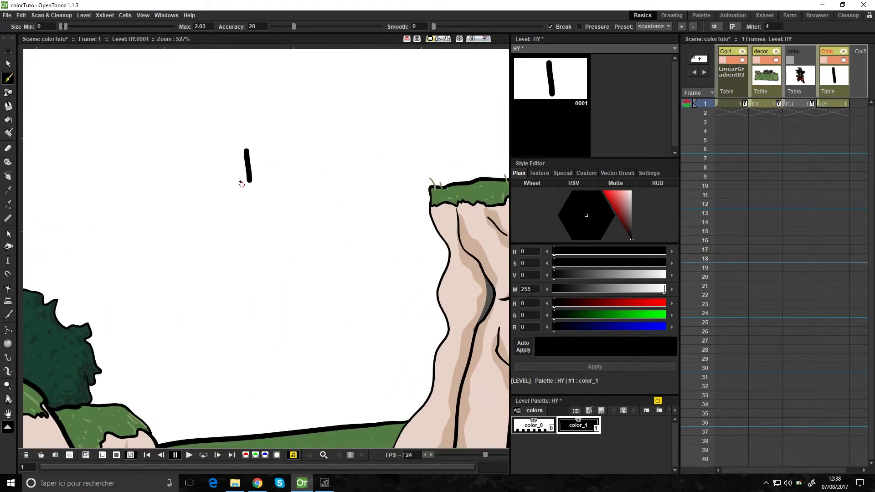
Rename the column containing the new brush stroke as pluie
{"action": "left_click", "coordinate": [834, 54]}
{"action": "double_click", "coordinate": [831, 54]}
{"action": "type", "text": "plum"}
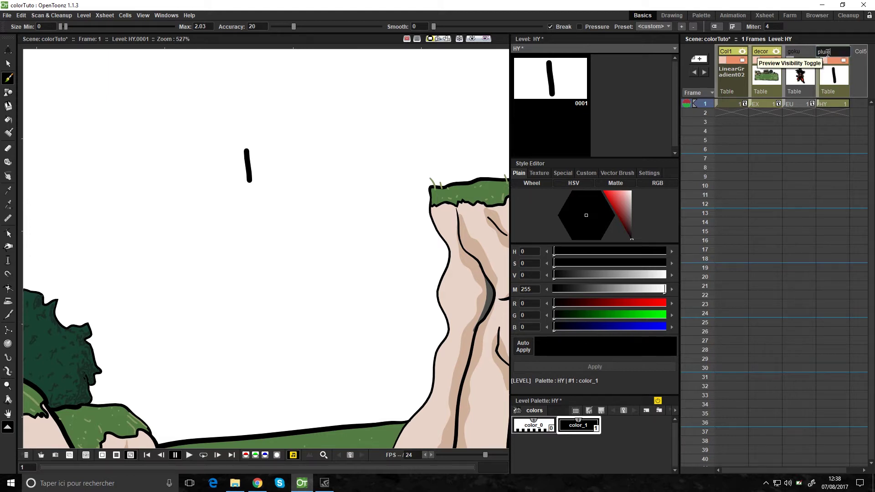
{"action": "key", "text": "Return"}
Return to the Animation workspace and move the pluie node between the goku and gradient nodes in the FX schematic
{"action": "left_click", "coordinate": [734, 15]}
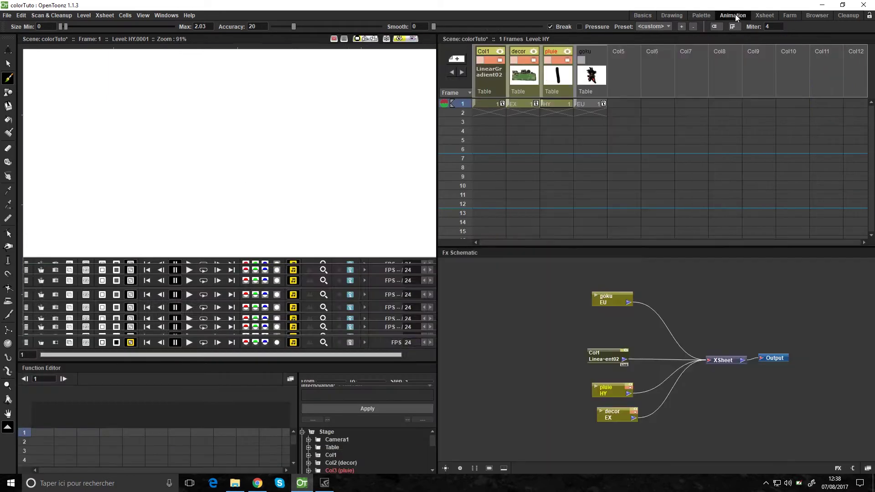
{"action": "left_click_drag", "start_coordinate": [609, 391], "coordinate": [564, 328]}
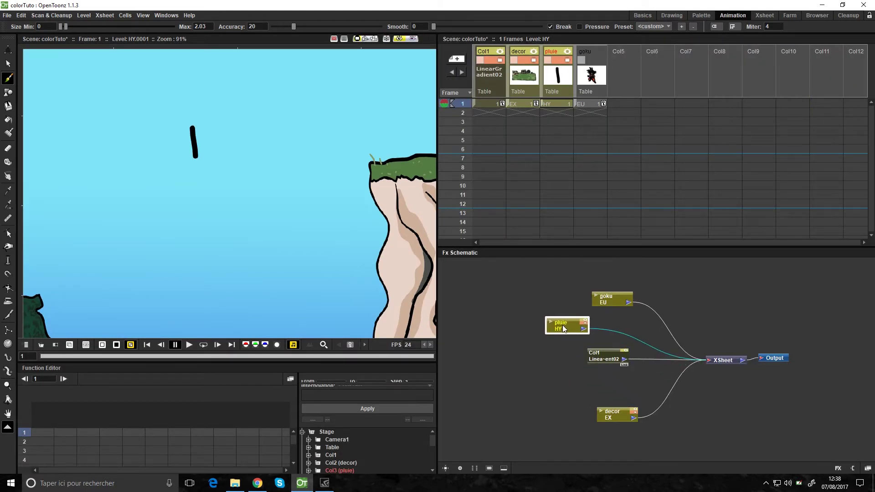
{"action": "key", "text": "a"}
Insert a Rain preset of the Particles effect from the pluie node in the FX schematic
{"action": "scroll", "coordinate": [560, 351], "scroll_direction": "up", "scroll_amount": 3}
{"action": "right_click", "coordinate": [519, 343]}
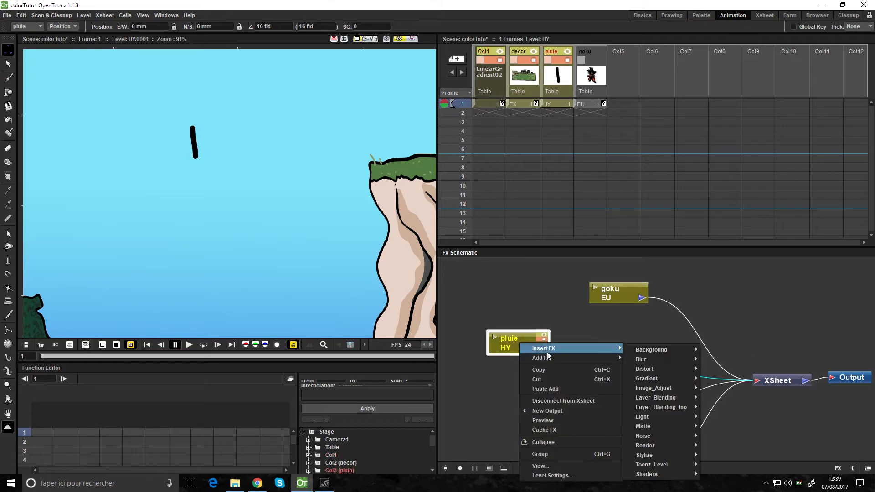
{"action": "mouse_move", "coordinate": [547, 349]}
{"action": "mouse_move", "coordinate": [655, 448]}
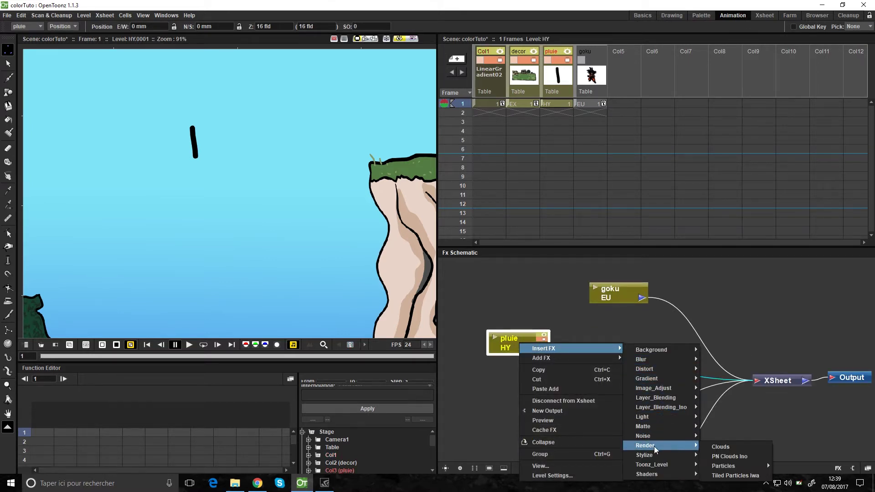
{"action": "mouse_move", "coordinate": [726, 465]}
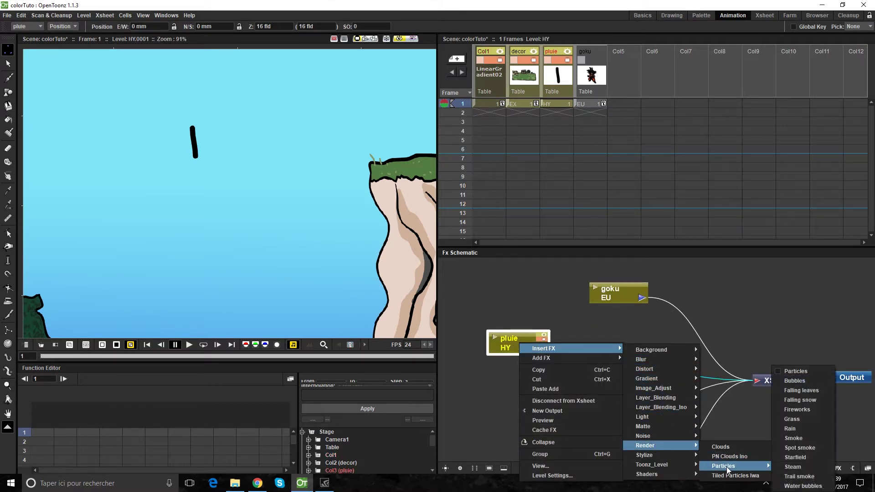
{"action": "left_click", "coordinate": [795, 427]}
Space the schematic nodes apart and connect pluie to the Particles node's Texture1 input instead of directly to XSheet
{"action": "left_click_drag", "start_coordinate": [612, 397], "coordinate": [638, 403]}
{"action": "left_click_drag", "start_coordinate": [525, 394], "coordinate": [510, 430]}
{"action": "left_click_drag", "start_coordinate": [648, 404], "coordinate": [596, 382]}
{"action": "left_click_drag", "start_coordinate": [524, 341], "coordinate": [504, 337]}
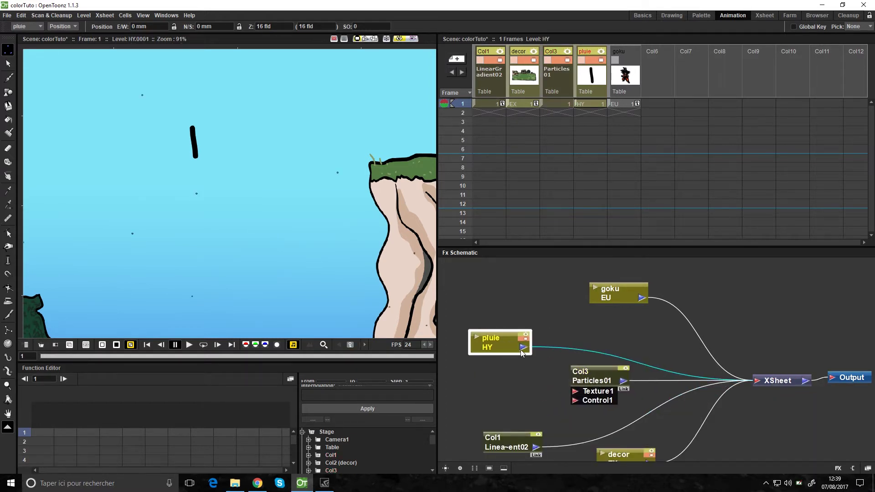
{"action": "left_click_drag", "start_coordinate": [556, 389], "coordinate": [576, 395]}
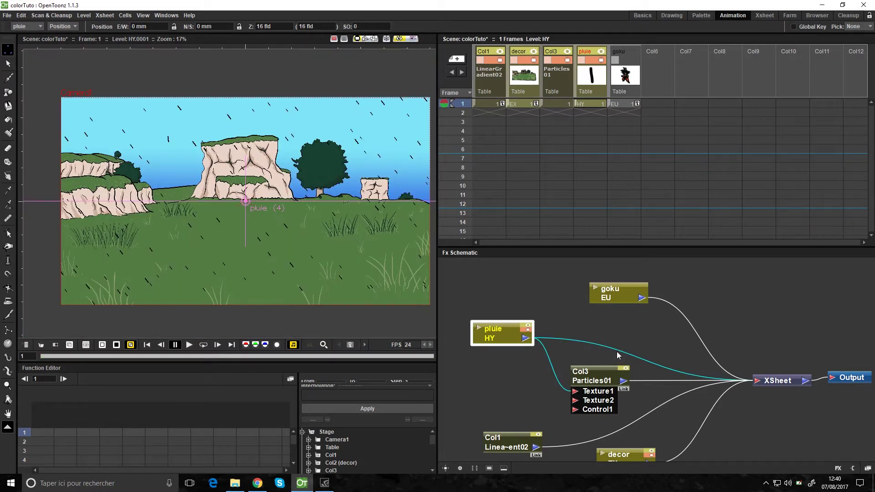
{"action": "left_click", "coordinate": [616, 351]}
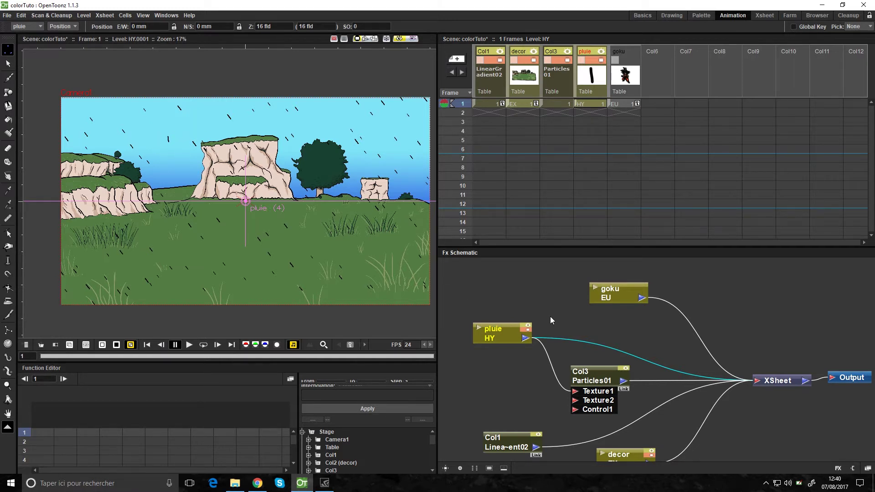
{"action": "left_click_drag", "start_coordinate": [586, 377], "coordinate": [593, 356]}
Look through the Rain effect's source, environment and color settings
{"action": "double_click", "coordinate": [602, 353]}
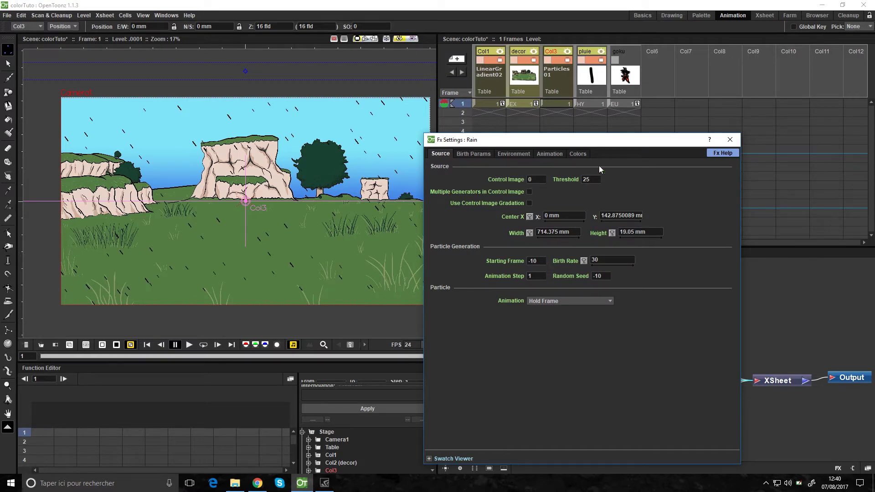
{"action": "left_click", "coordinate": [513, 154]}
{"action": "left_click", "coordinate": [578, 154]}
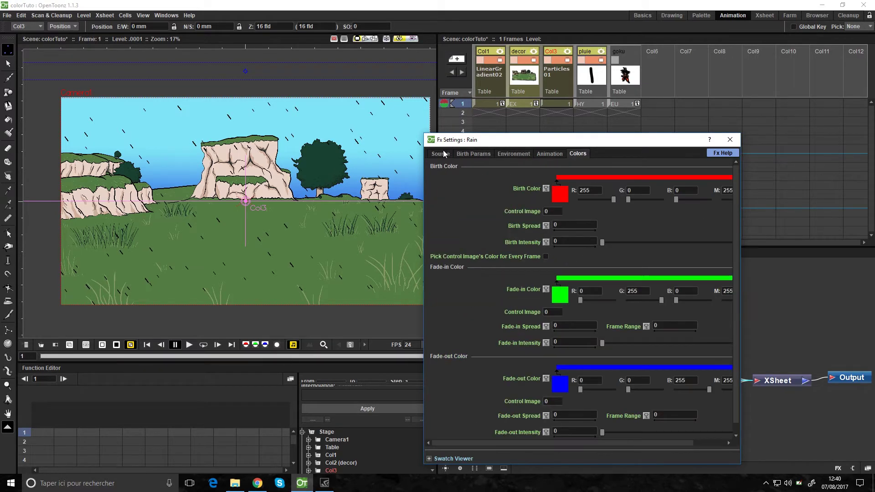
{"action": "left_click", "coordinate": [440, 154]}
{"action": "left_click", "coordinate": [729, 140]}
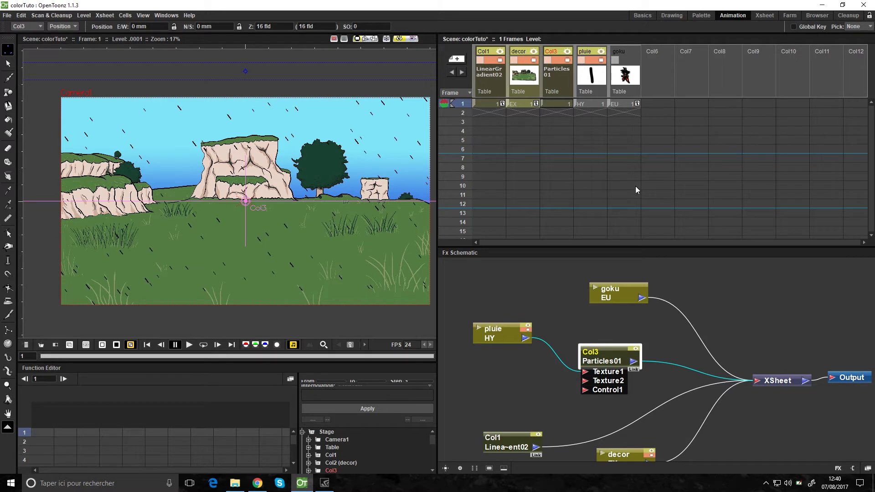
Extend all five columns' exposure to frame 42 and play the rain animation in a loop
{"action": "left_click_drag", "start_coordinate": [490, 103], "coordinate": [603, 187]}
{"action": "left_click", "coordinate": [203, 345]}
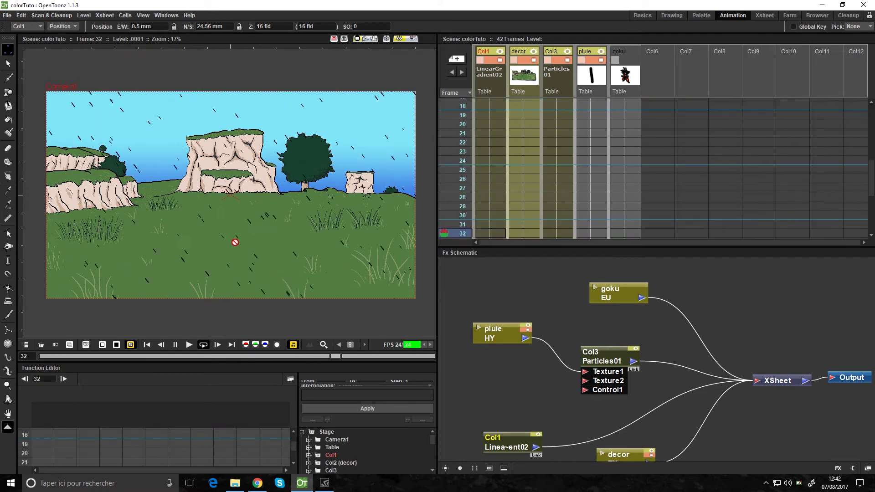
{"action": "left_click", "coordinate": [175, 345]}
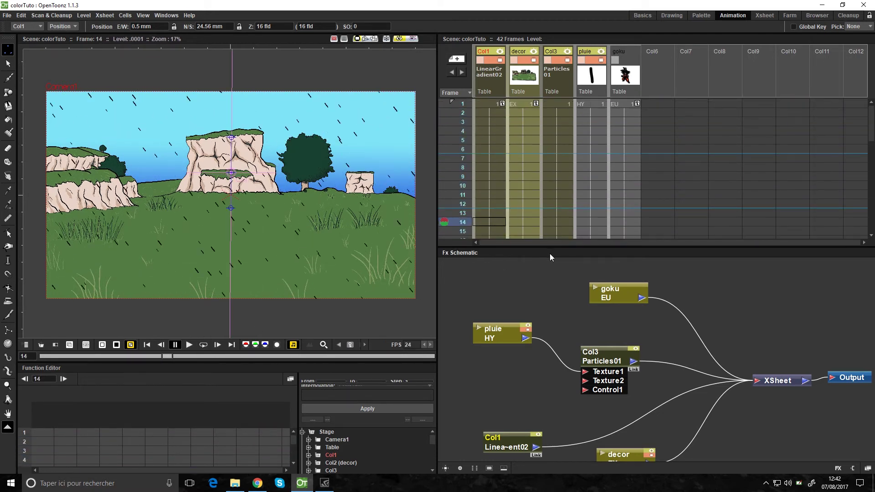
Set the Rain source's width to 700 mm and height to 50 mm, and show its birth parameters
{"action": "double_click", "coordinate": [604, 359]}
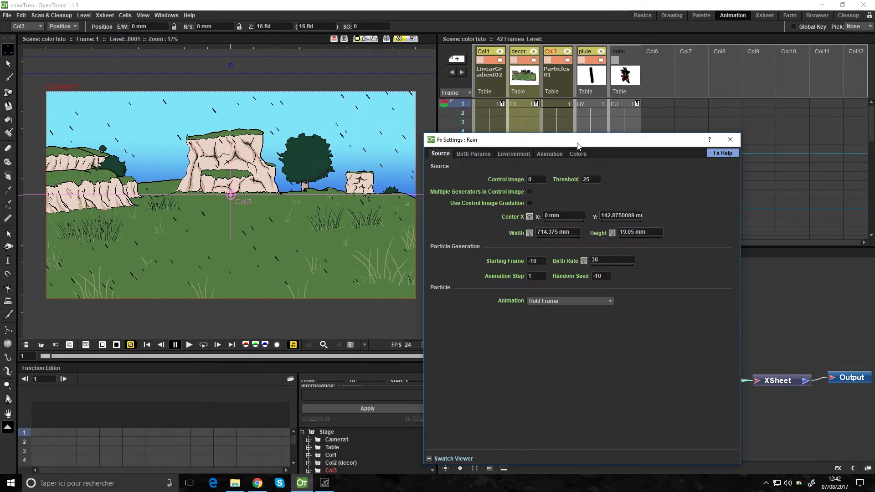
{"action": "left_click_drag", "start_coordinate": [578, 143], "coordinate": [611, 96]}
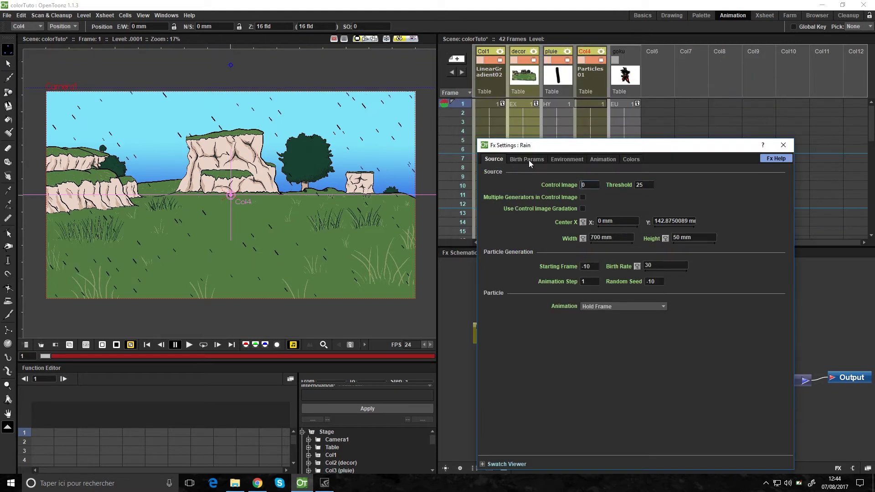
{"action": "left_click", "coordinate": [524, 159]}
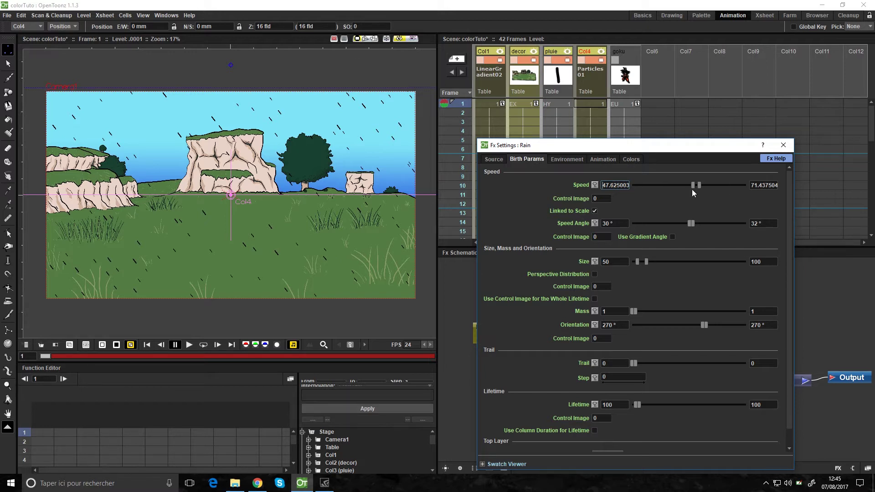
Try a wide particle speed range of about 5.83 to 340.18 in playback, and restore the previous range
{"action": "left_click", "coordinate": [190, 345]}
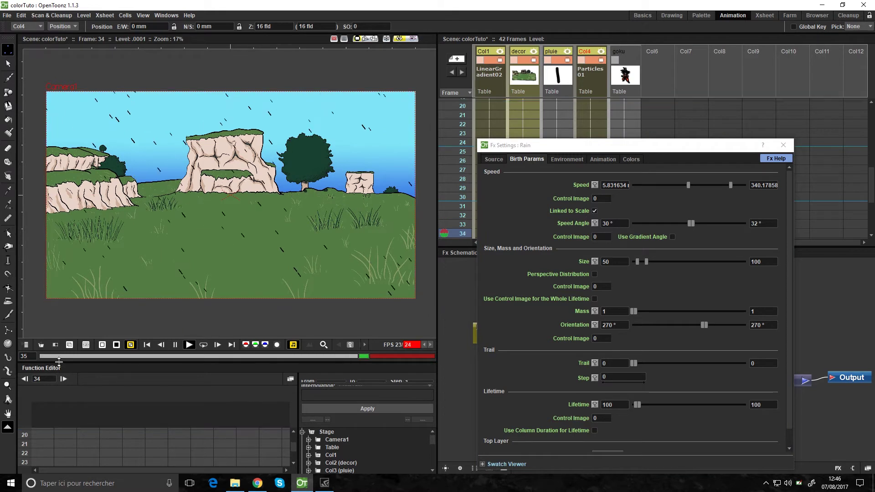
{"action": "left_click", "coordinate": [189, 346]}
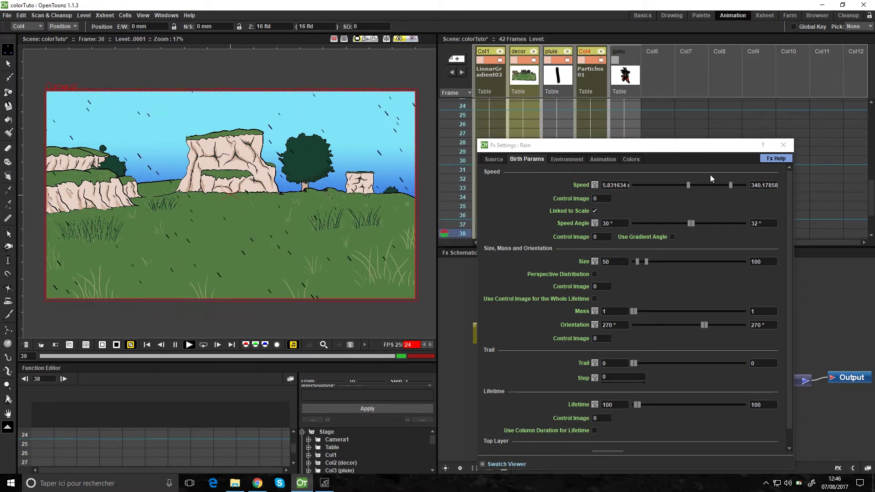
{"action": "key", "text": "ctrl+s"}
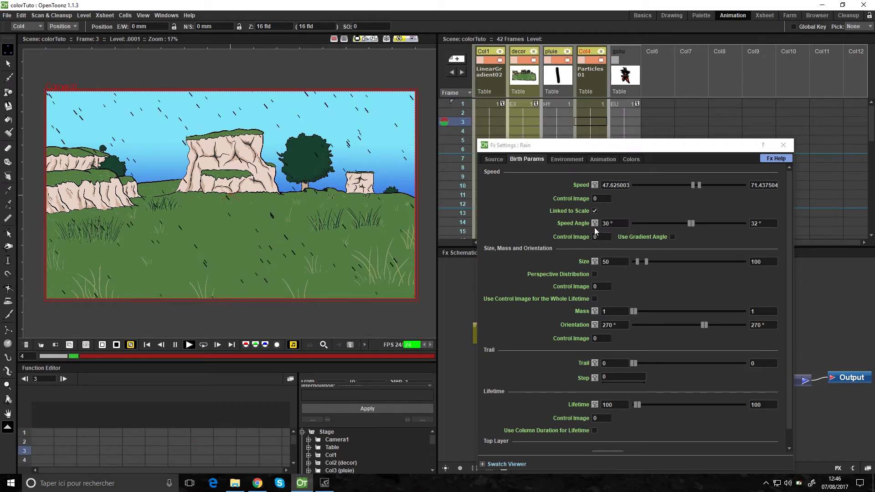
{"action": "key", "text": "p"}
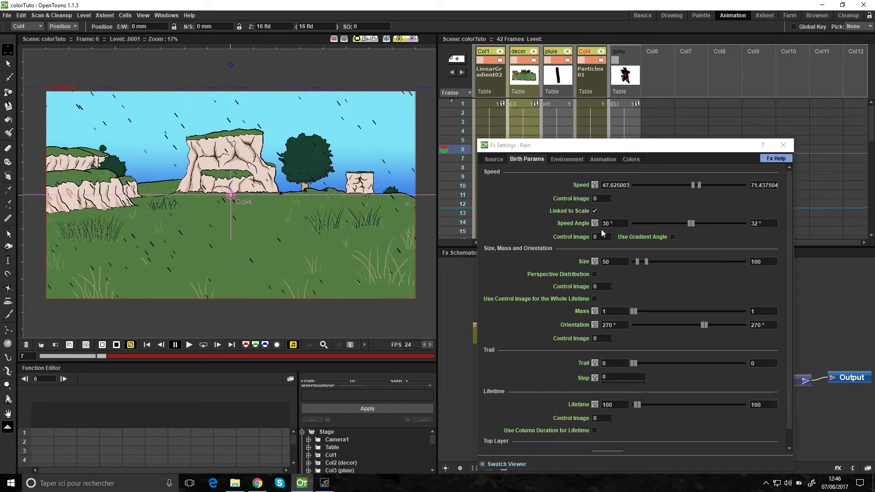
Set both speed angle limits of the rain to 0° and its size range to about 4.08 to 110.20
{"action": "left_click_drag", "start_coordinate": [692, 223], "coordinate": [689, 224]}
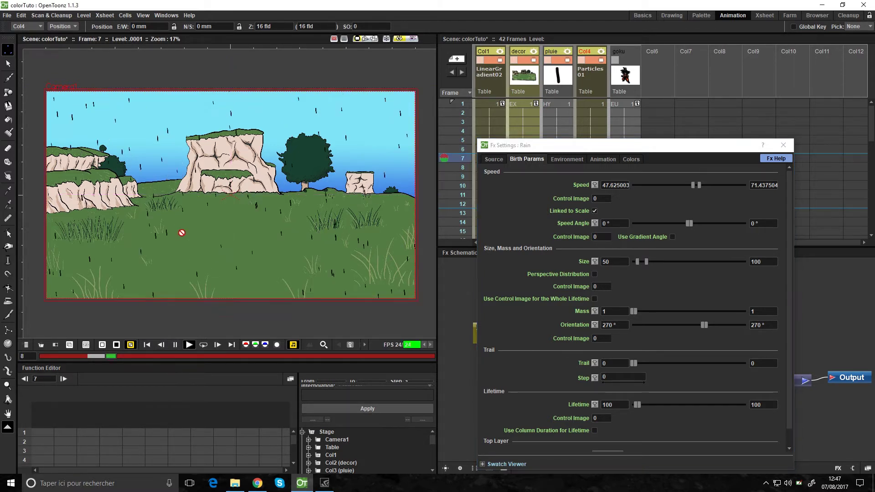
{"action": "left_click", "coordinate": [314, 286]}
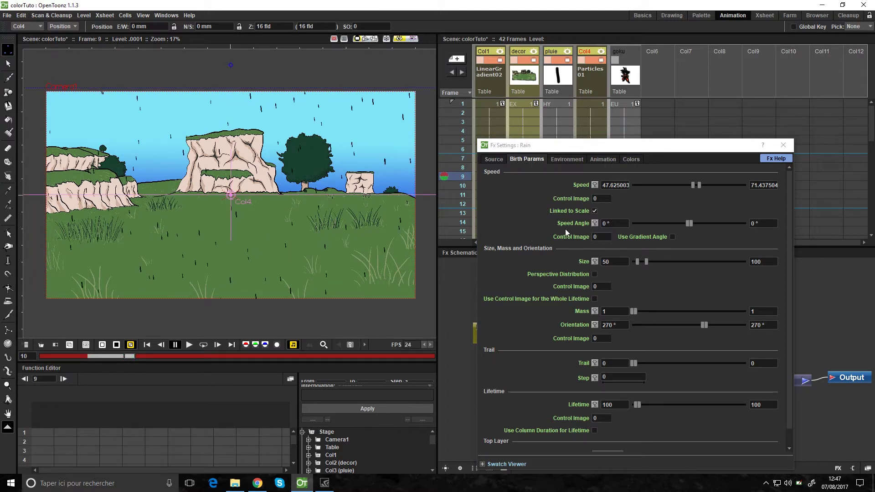
{"action": "scroll", "coordinate": [574, 237], "scroll_direction": "down", "scroll_amount": 1}
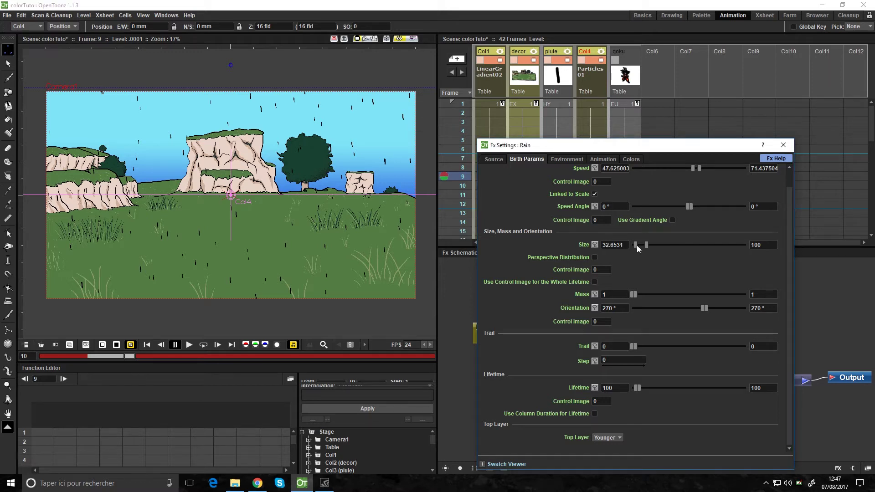
{"action": "left_click_drag", "start_coordinate": [635, 245], "coordinate": [713, 248]}
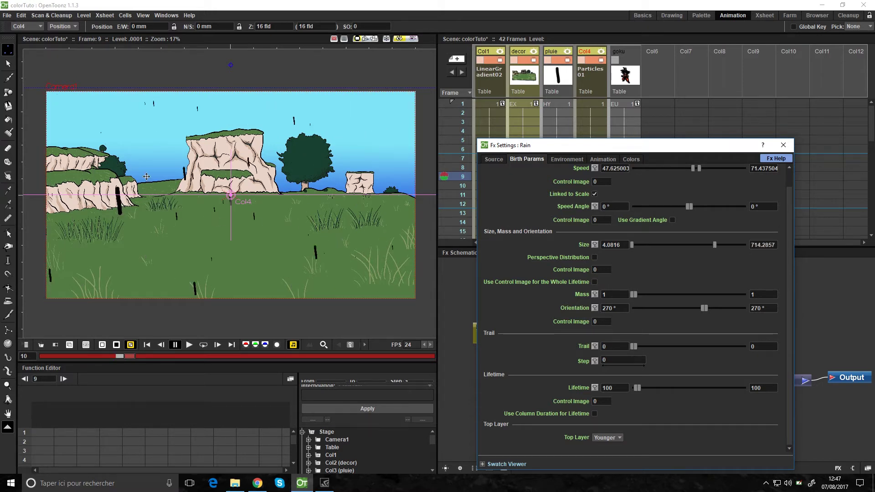
{"action": "left_click_drag", "start_coordinate": [714, 245], "coordinate": [646, 246]}
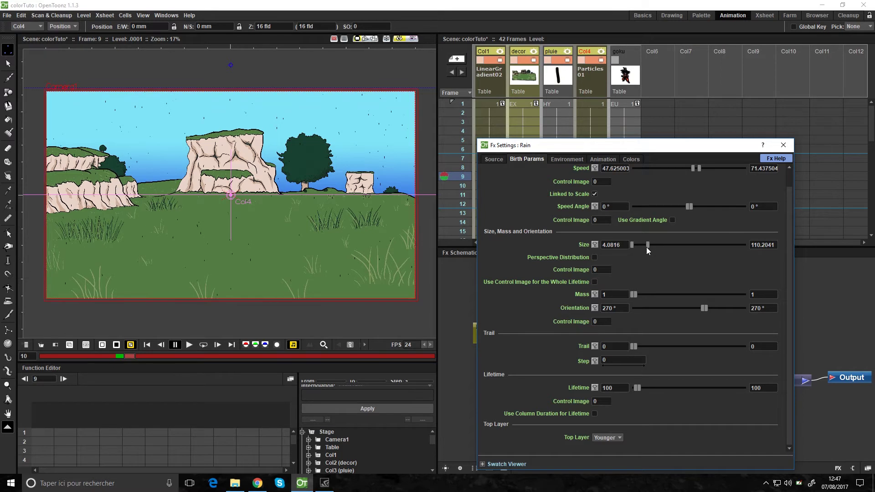
Lower the rain particles' maximum opacity to make the drops clearly translucent
{"action": "left_click", "coordinate": [603, 159]}
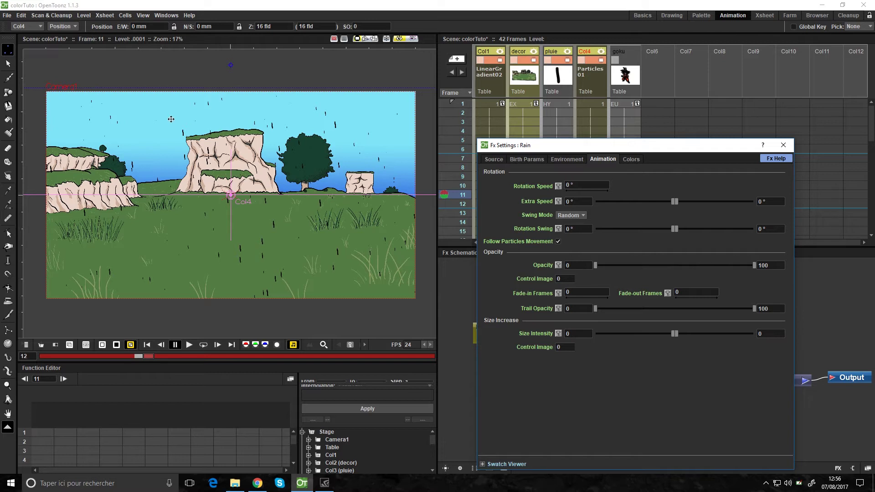
{"action": "left_click", "coordinate": [677, 265]}
{"action": "left_click_drag", "start_coordinate": [754, 265], "coordinate": [712, 266]}
{"action": "left_click_drag", "start_coordinate": [713, 266], "coordinate": [663, 269]}
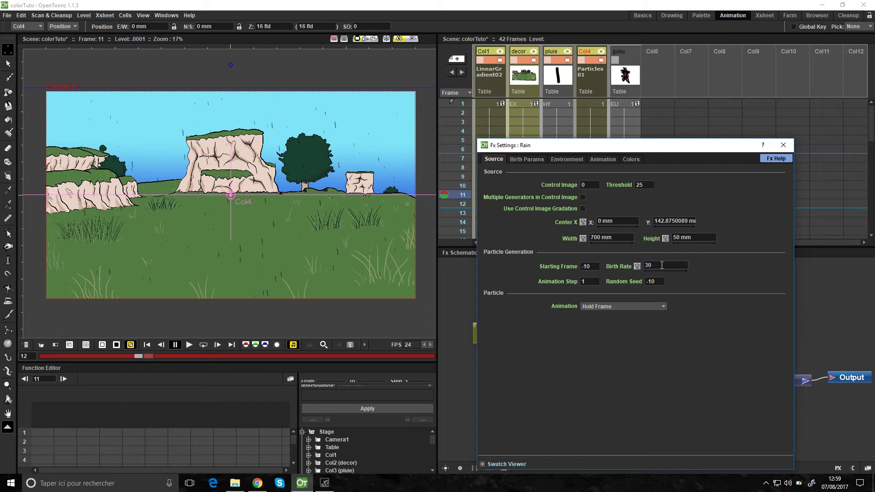
Raise the Rain effect's birth rate to 500 after trying 100
{"action": "left_click", "coordinate": [660, 265]}
{"action": "type", "text": "100"}
{"action": "key", "text": "Return"}
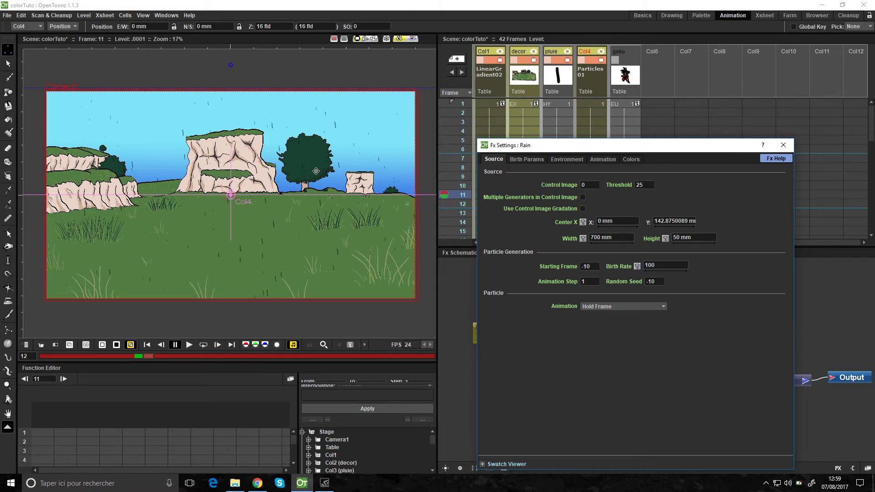
{"action": "left_click", "coordinate": [674, 268]}
{"action": "type", "text": "500"}
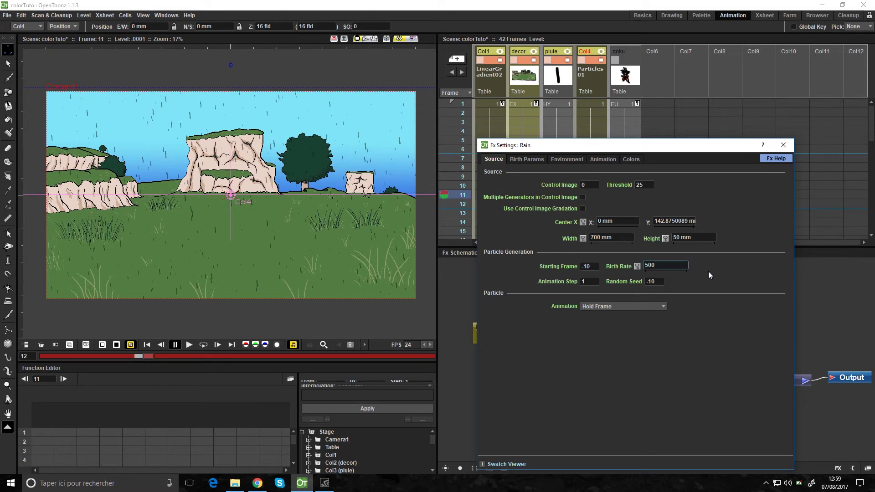
{"action": "key", "text": "Return"}
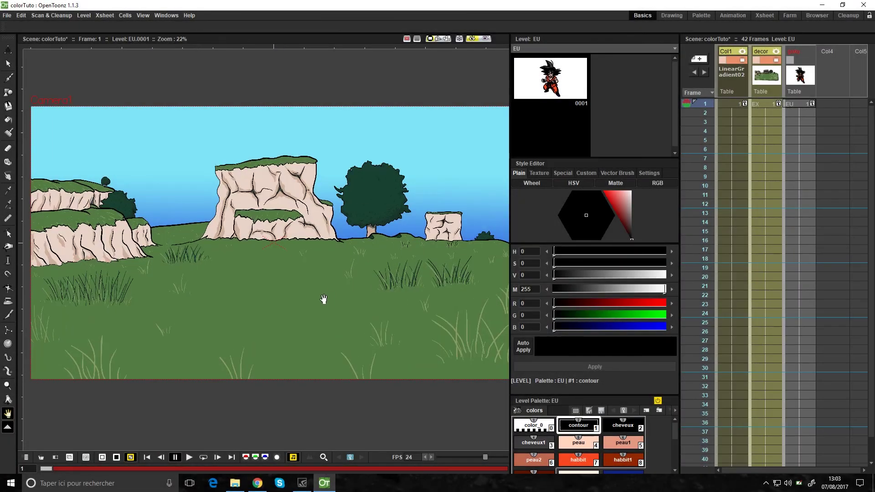
Examine the grass tufts scattered across the meadow and below the cliffs in the decor drawing
{"action": "scroll", "coordinate": [297, 274], "scroll_direction": "up", "scroll_amount": 3}
{"action": "left_click_drag", "start_coordinate": [271, 244], "coordinate": [244, 299]}
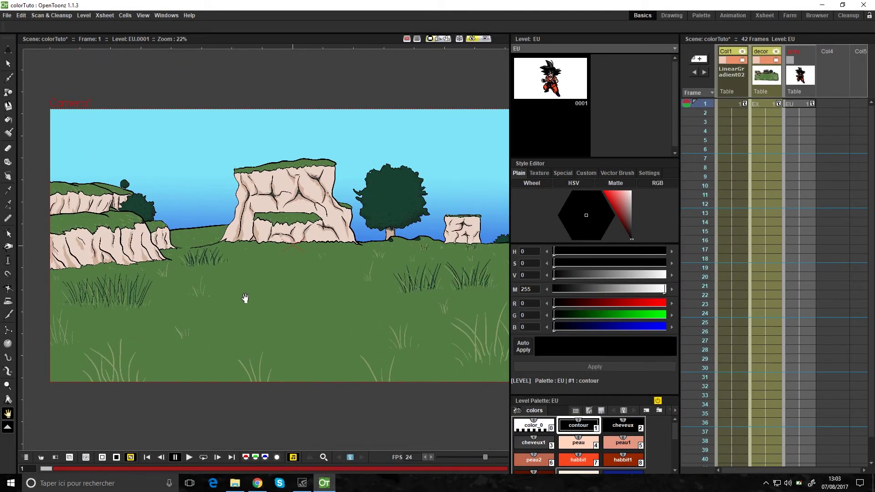
{"action": "scroll", "coordinate": [154, 305], "scroll_direction": "up", "scroll_amount": 2}
{"action": "scroll", "coordinate": [306, 177], "scroll_direction": "down", "scroll_amount": 2}
{"action": "scroll", "coordinate": [205, 241], "scroll_direction": "up", "scroll_amount": 2}
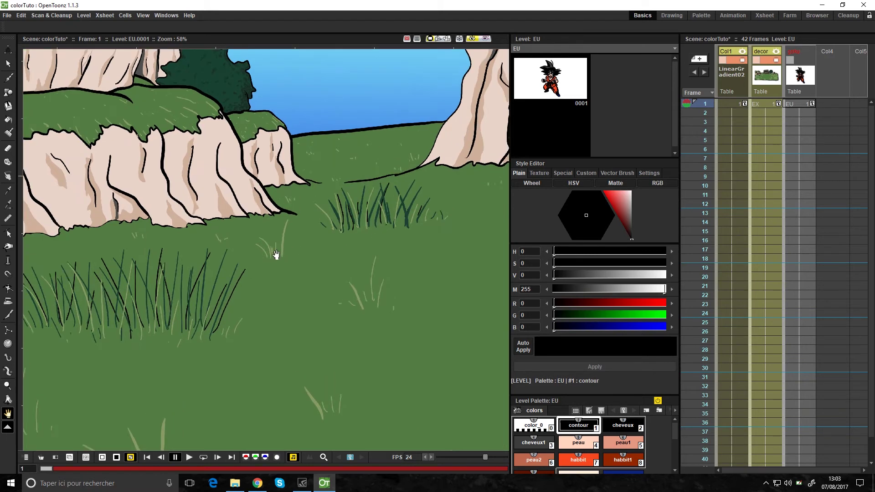
{"action": "scroll", "coordinate": [276, 254], "scroll_direction": "up", "scroll_amount": 3}
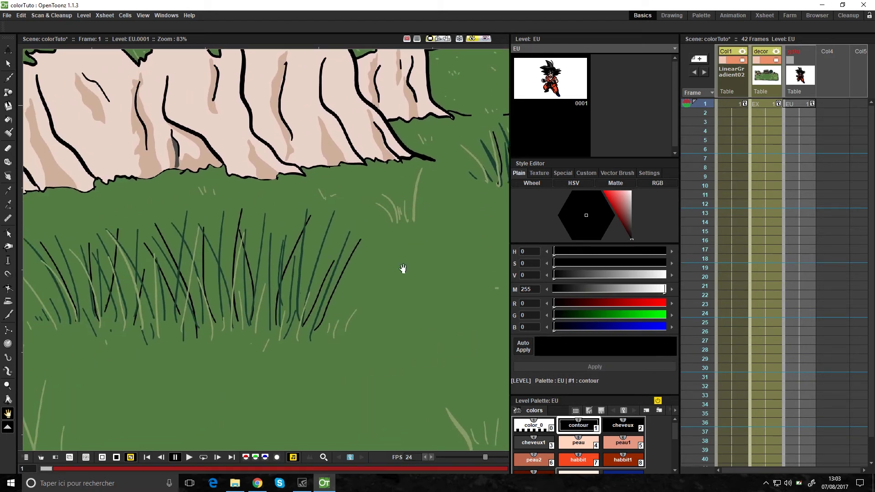
{"action": "scroll", "coordinate": [400, 278], "scroll_direction": "down", "scroll_amount": 3}
{"action": "left_click_drag", "start_coordinate": [400, 283], "coordinate": [292, 254]}
{"action": "scroll", "coordinate": [396, 273], "scroll_direction": "down", "scroll_amount": 2}
{"action": "left_click_drag", "start_coordinate": [397, 273], "coordinate": [267, 245]}
{"action": "scroll", "coordinate": [310, 258], "scroll_direction": "up", "scroll_amount": 2}
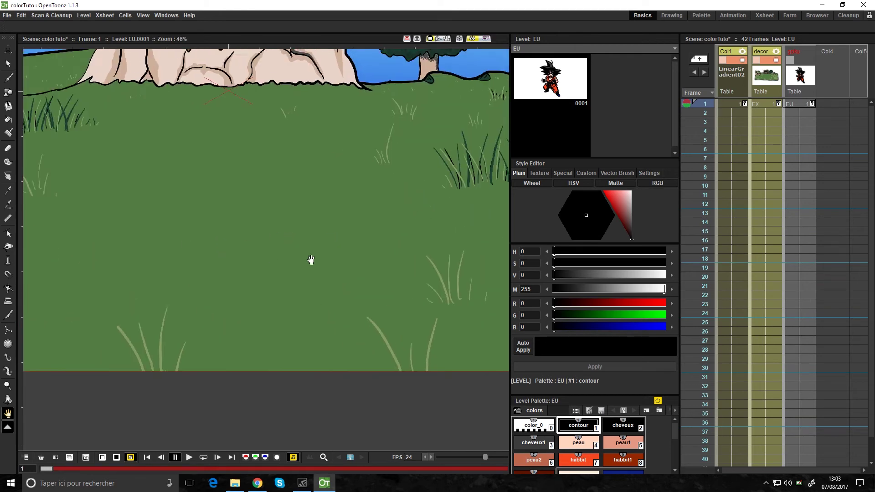
{"action": "scroll", "coordinate": [278, 249], "scroll_direction": "up", "scroll_amount": 1}
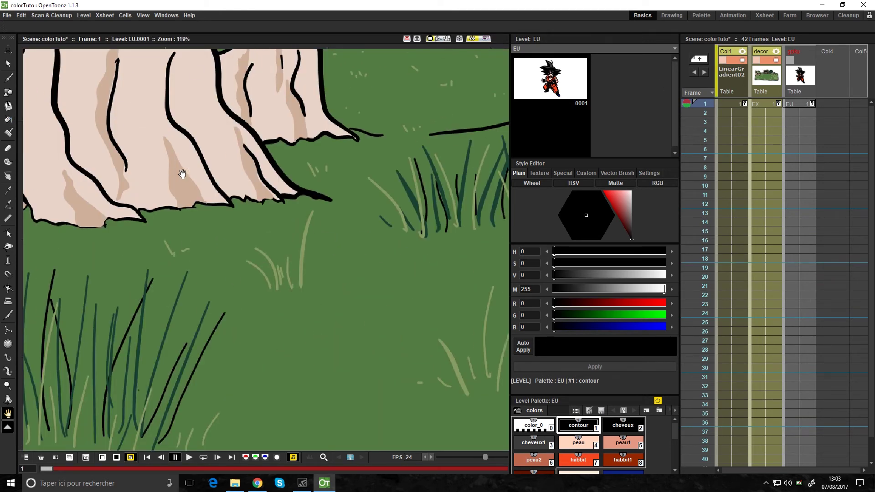
Copy the small pale grass tuft below the left cliff in the decor level into frame 1 of the empty fourth column
{"action": "key", "text": "s"}
{"action": "left_click_drag", "start_coordinate": [342, 316], "coordinate": [233, 206]}
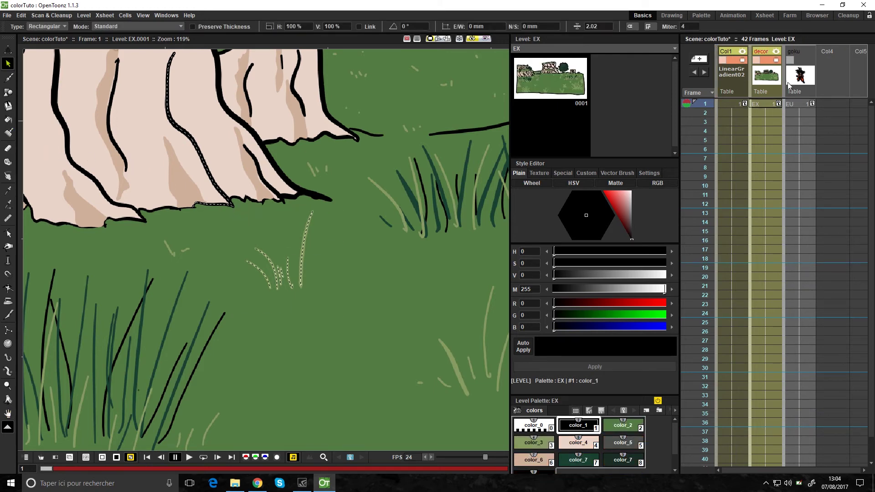
{"action": "left_click", "coordinate": [829, 106]}
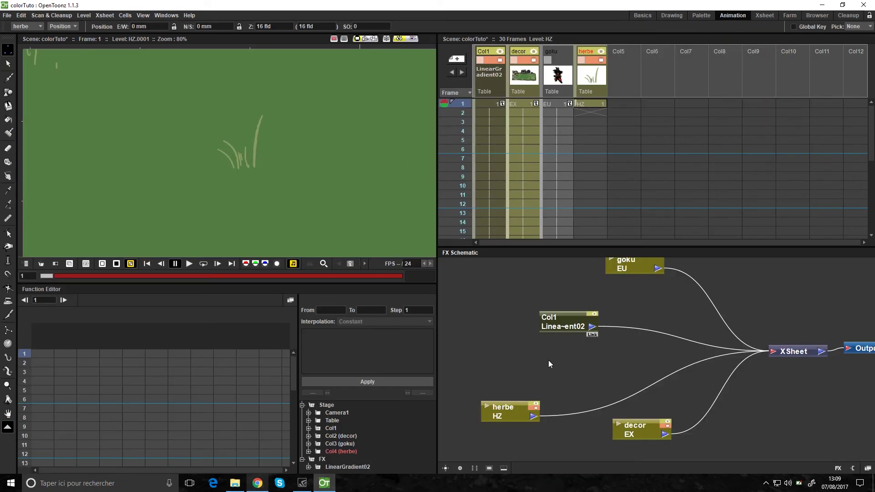
Add a Particles effect with the Grass preset to the FX Schematic
{"action": "right_click", "coordinate": [547, 378]}
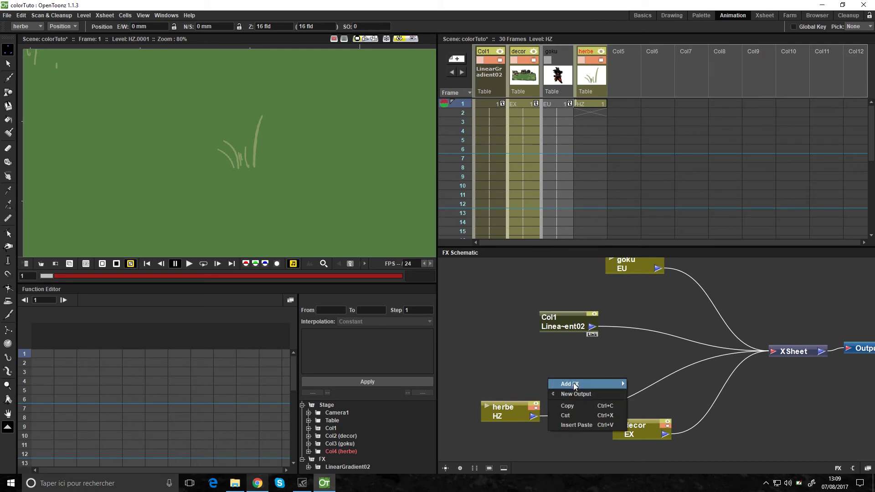
{"action": "mouse_move", "coordinate": [573, 383]}
{"action": "mouse_move", "coordinate": [671, 458]}
{"action": "mouse_move", "coordinate": [738, 477]}
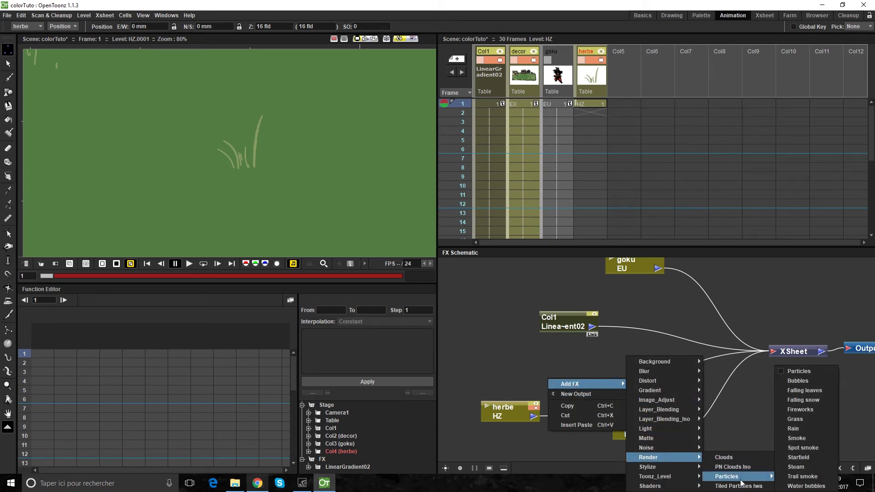
{"action": "left_click", "coordinate": [798, 371]}
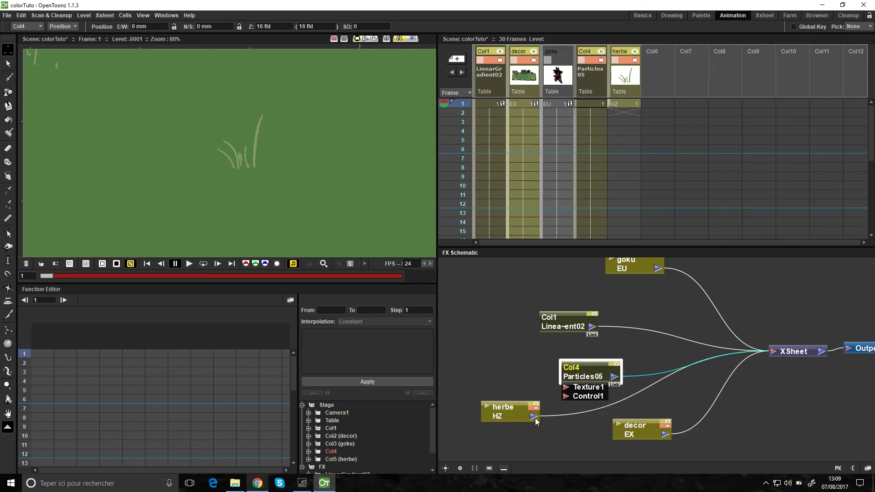
Connect the herbe node to the particles' Texture1 input and remove its direct link to the XSheet
{"action": "left_click_drag", "start_coordinate": [525, 407], "coordinate": [498, 407]}
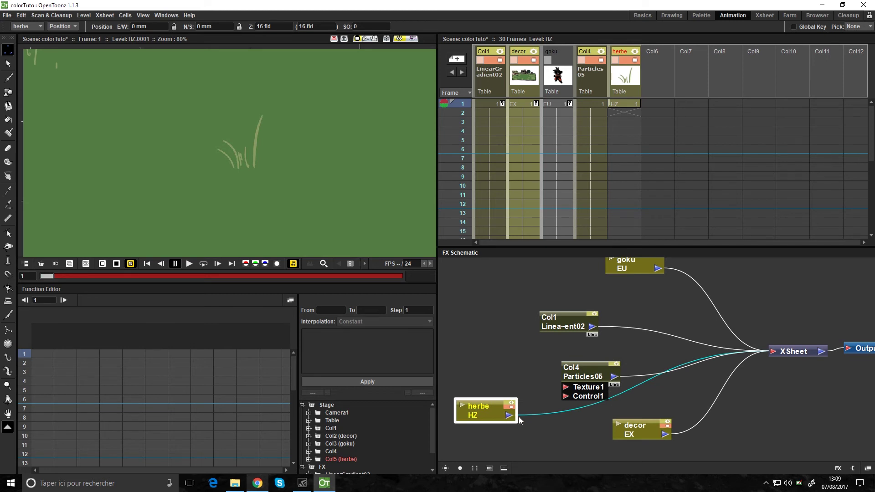
{"action": "left_click_drag", "start_coordinate": [563, 396], "coordinate": [565, 390]}
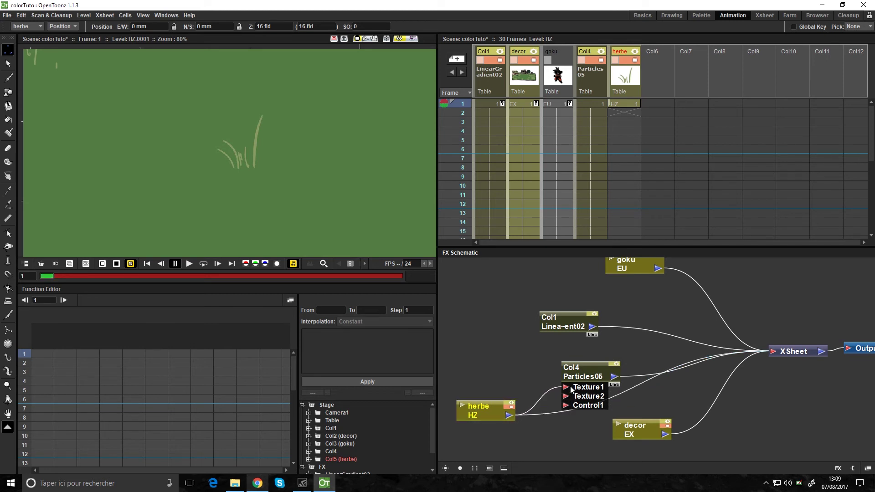
{"action": "key", "text": "Delete"}
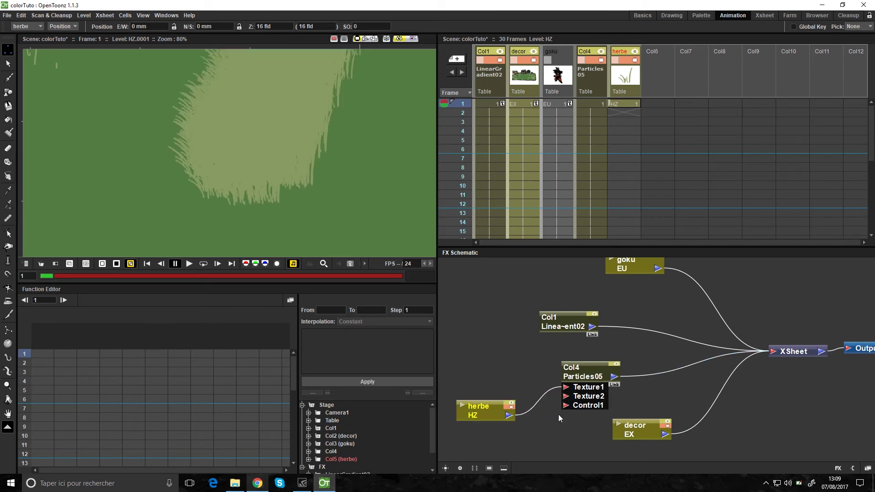
{"action": "left_click_drag", "start_coordinate": [478, 412], "coordinate": [487, 398]}
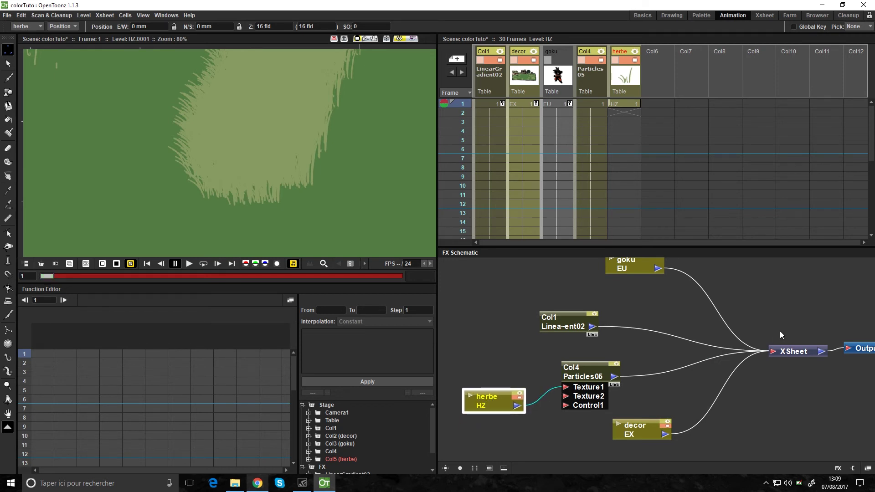
Set the Grass effect's birth rate to 100 to thin out the dense trail of tufts
{"action": "scroll", "coordinate": [353, 71], "scroll_direction": "up", "scroll_amount": 3}
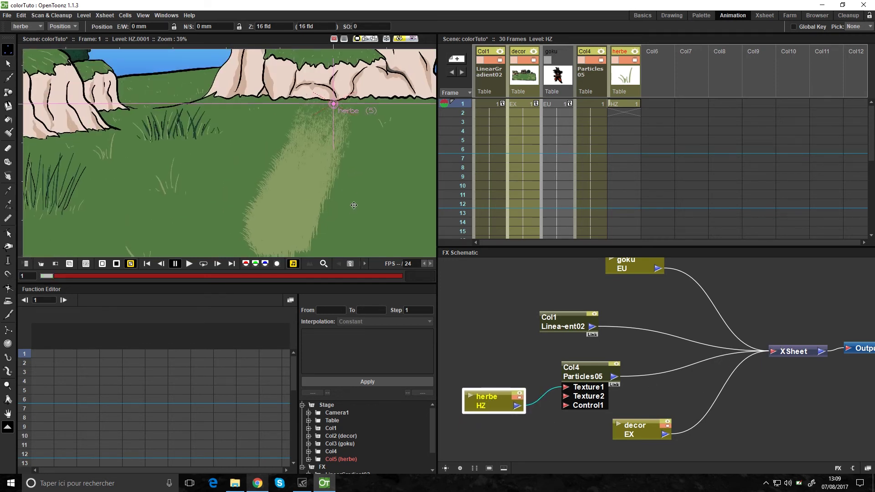
{"action": "scroll", "coordinate": [353, 70], "scroll_direction": "up", "scroll_amount": 2}
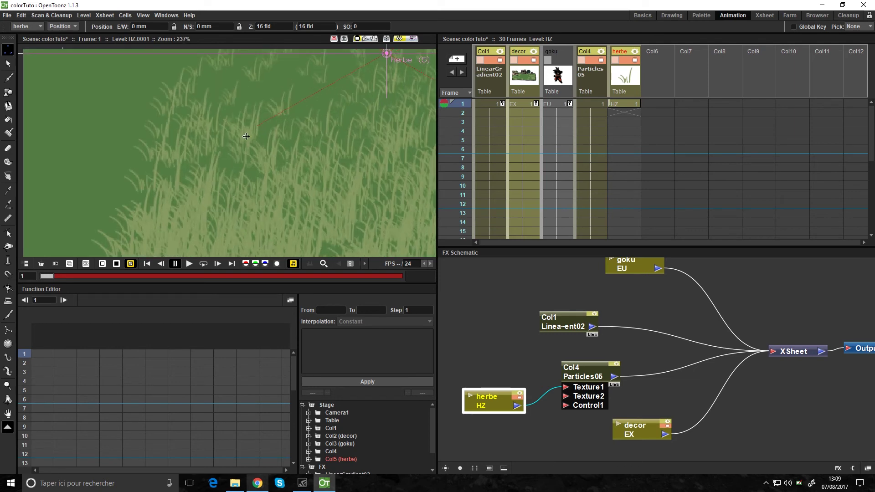
{"action": "scroll", "coordinate": [294, 171], "scroll_direction": "down", "scroll_amount": 4}
{"action": "scroll", "coordinate": [294, 171], "scroll_direction": "down", "scroll_amount": 2}
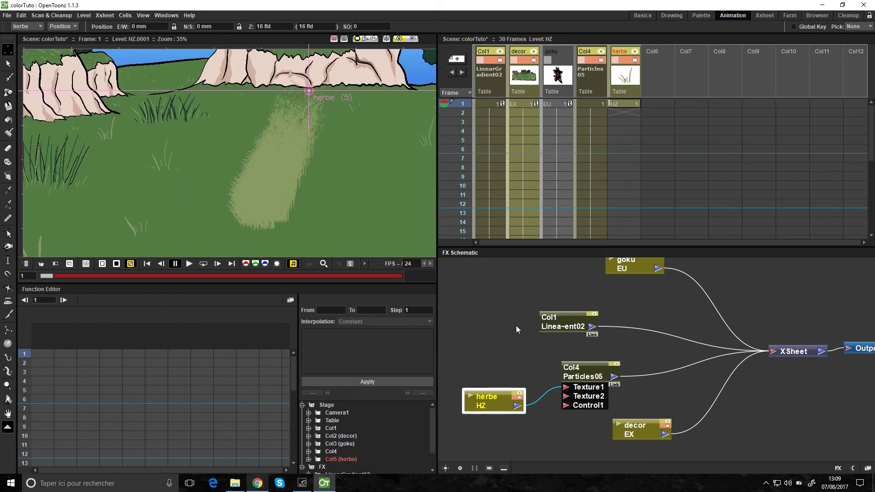
{"action": "double_click", "coordinate": [582, 375]}
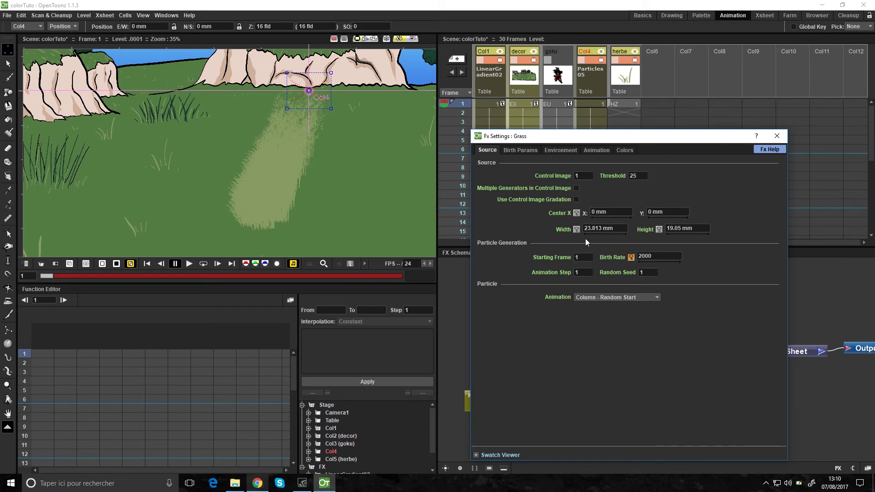
{"action": "double_click", "coordinate": [650, 254]}
{"action": "type", "text": "10"}
{"action": "key", "text": "Return"}
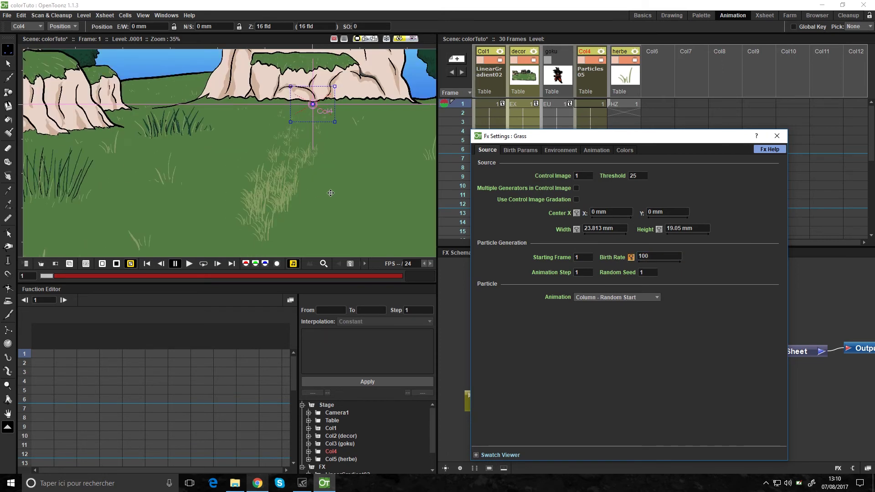
Enlarge the grass particles' source area around its centre to about 324 mm wide and 155 mm high
{"action": "scroll", "coordinate": [271, 116], "scroll_direction": "down", "scroll_amount": 2}
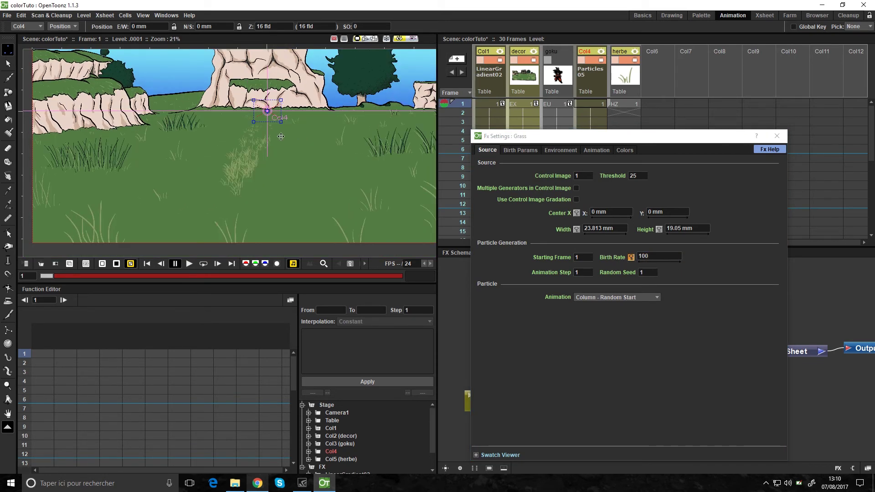
{"action": "scroll", "coordinate": [279, 138], "scroll_direction": "down", "scroll_amount": 1}
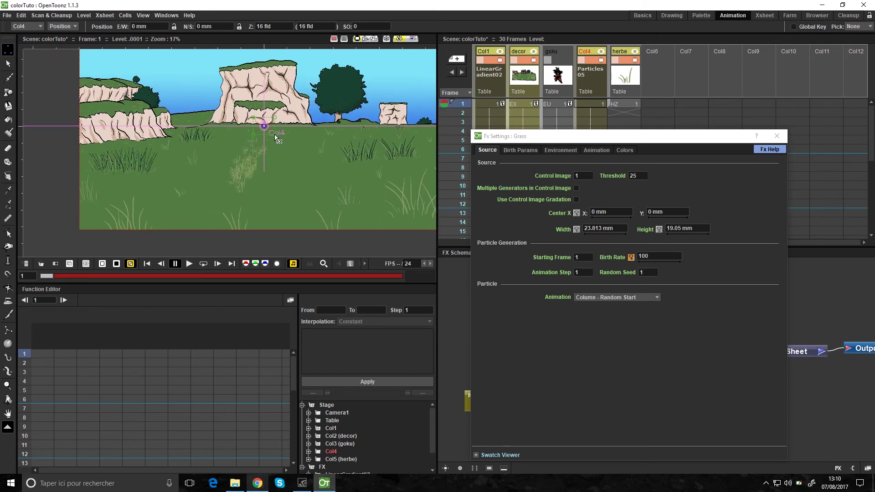
{"action": "left_click_drag", "start_coordinate": [278, 134], "coordinate": [383, 175]}
{"action": "scroll", "coordinate": [255, 159], "scroll_direction": "up", "scroll_amount": 3}
{"action": "scroll", "coordinate": [319, 157], "scroll_direction": "down", "scroll_amount": 3}
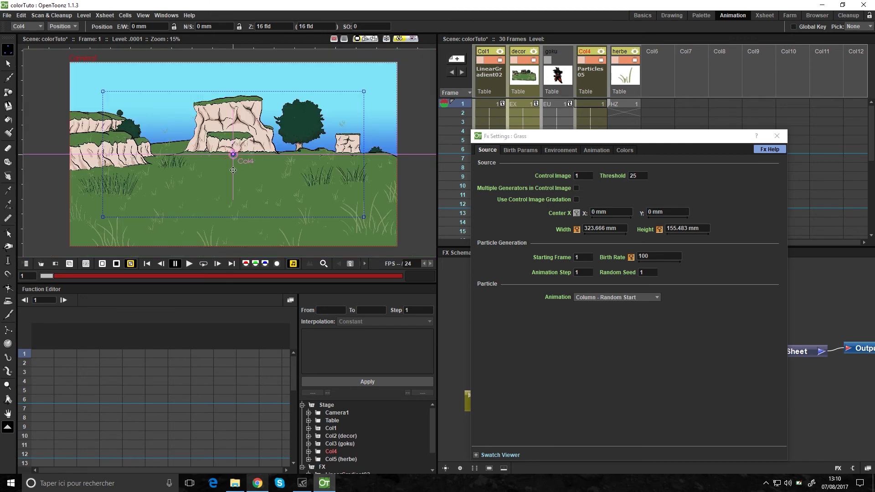
{"action": "scroll", "coordinate": [255, 143], "scroll_direction": "up", "scroll_amount": 7}
{"action": "scroll", "coordinate": [255, 143], "scroll_direction": "down", "scroll_amount": 6}
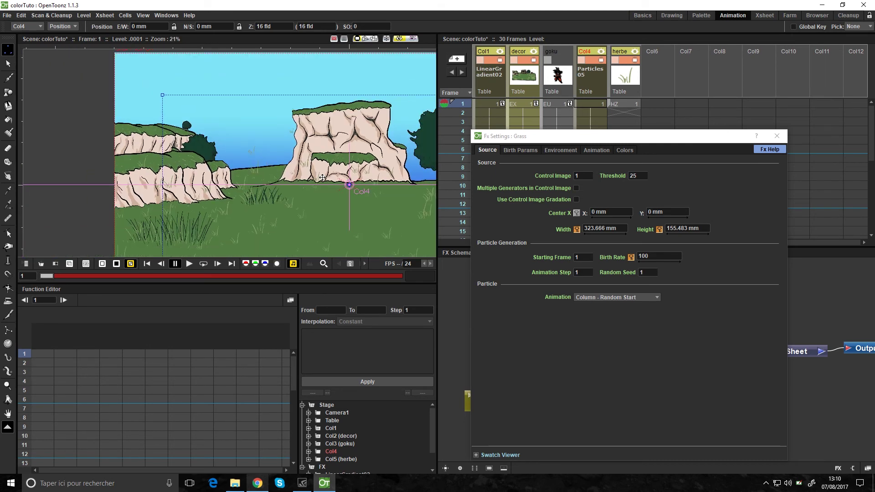
Widen the grass source area to about 428 mm and move it down over the meadow, to about E/W 11.3 mm and N/S -56.5 mm
{"action": "left_click_drag", "start_coordinate": [296, 83], "coordinate": [289, 168]}
{"action": "scroll", "coordinate": [297, 119], "scroll_direction": "up", "scroll_amount": 5}
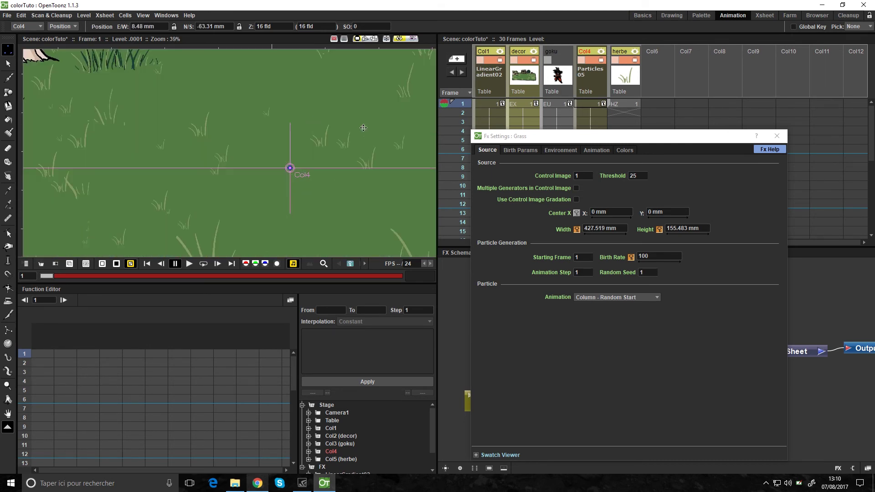
{"action": "scroll", "coordinate": [289, 168], "scroll_direction": "down", "scroll_amount": 5}
{"action": "scroll", "coordinate": [280, 166], "scroll_direction": "down", "scroll_amount": 3}
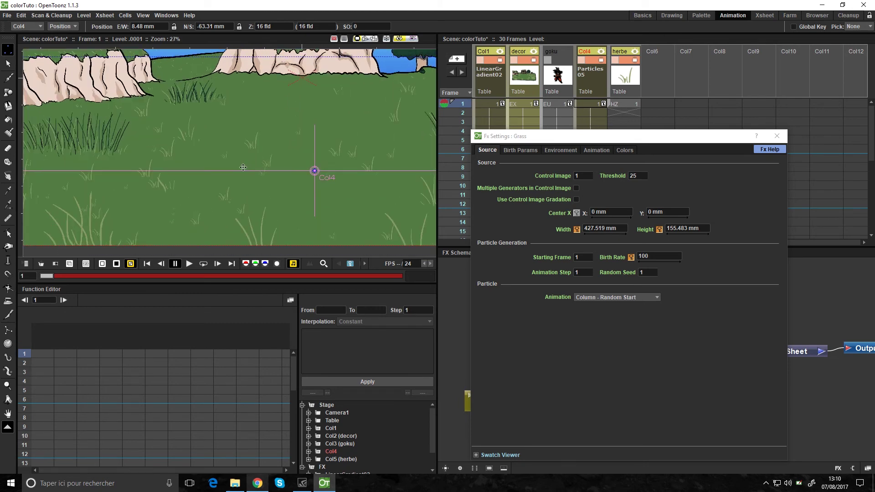
{"action": "left_click_drag", "start_coordinate": [260, 171], "coordinate": [261, 167]}
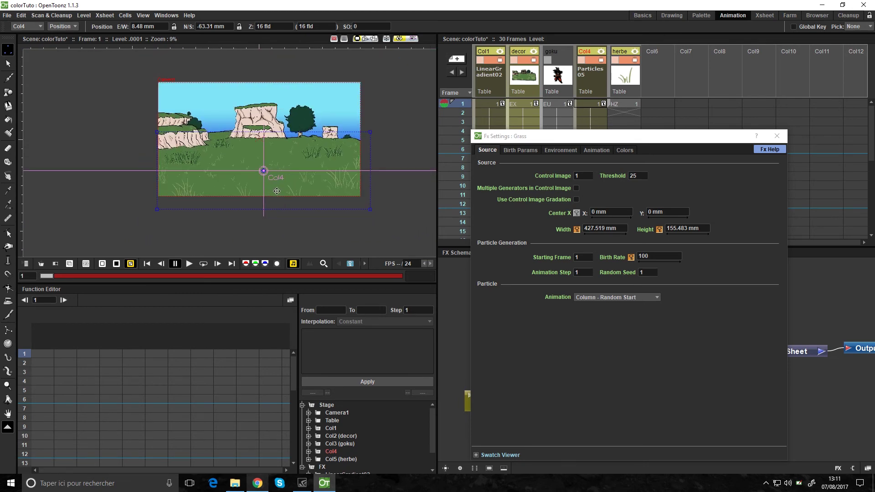
{"action": "scroll", "coordinate": [309, 181], "scroll_direction": "up", "scroll_amount": 4}
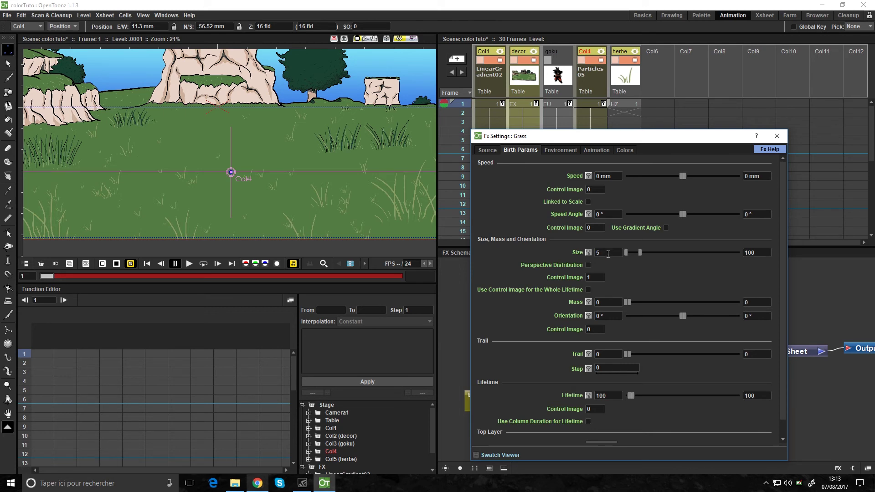
Give the grass particles a larger minimum size, a birth rate of 800 and a random seed of 200, and close the effect's settings
{"action": "left_click_drag", "start_coordinate": [626, 252], "coordinate": [639, 255]}
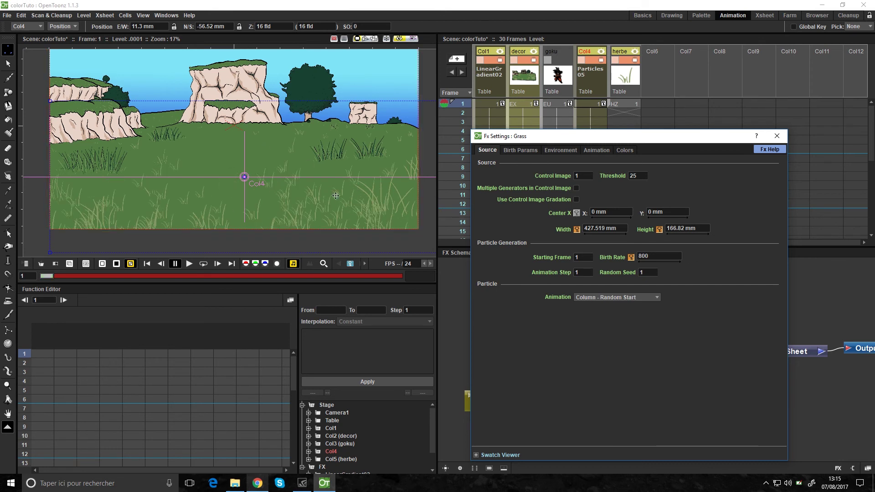
{"action": "left_click", "coordinate": [652, 273]}
{"action": "key", "text": "Return"}
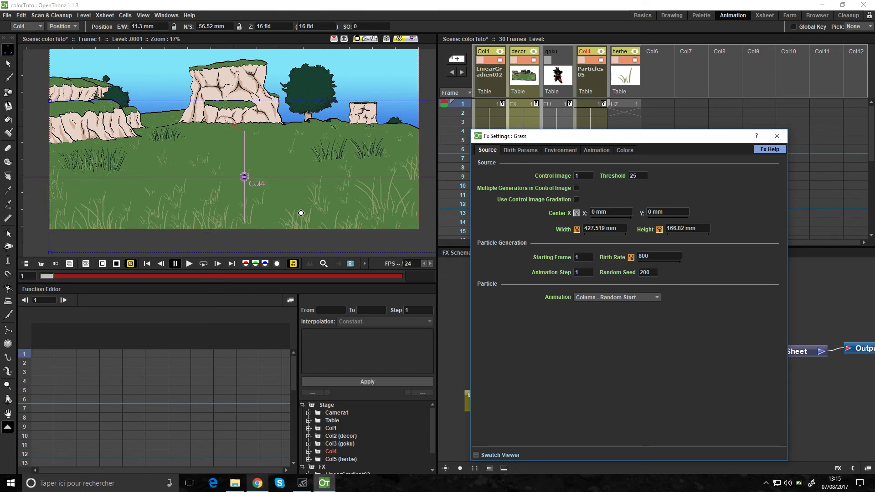
{"action": "left_click", "coordinate": [596, 150]}
{"action": "left_click", "coordinate": [777, 136]}
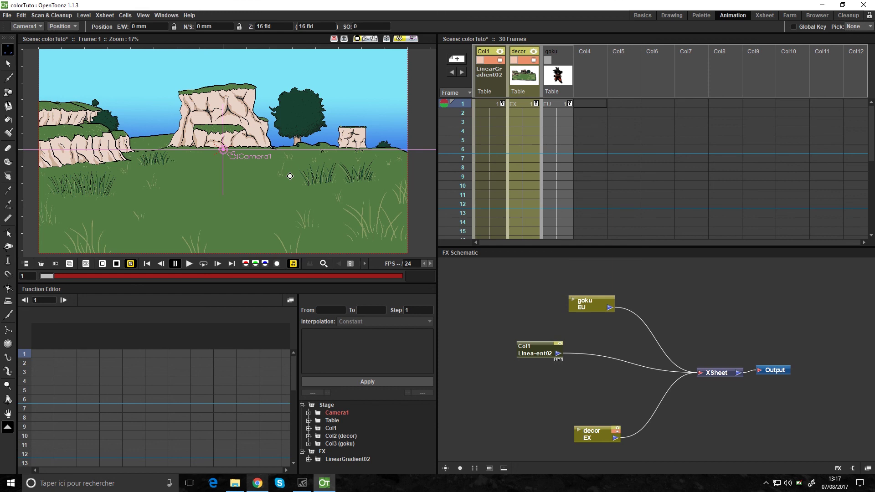
Save the scene containing only the gradient, decor and goku columns
{"action": "key", "text": "ctrl+s"}
{"action": "scroll", "coordinate": [290, 176], "scroll_direction": "down", "scroll_amount": 1}
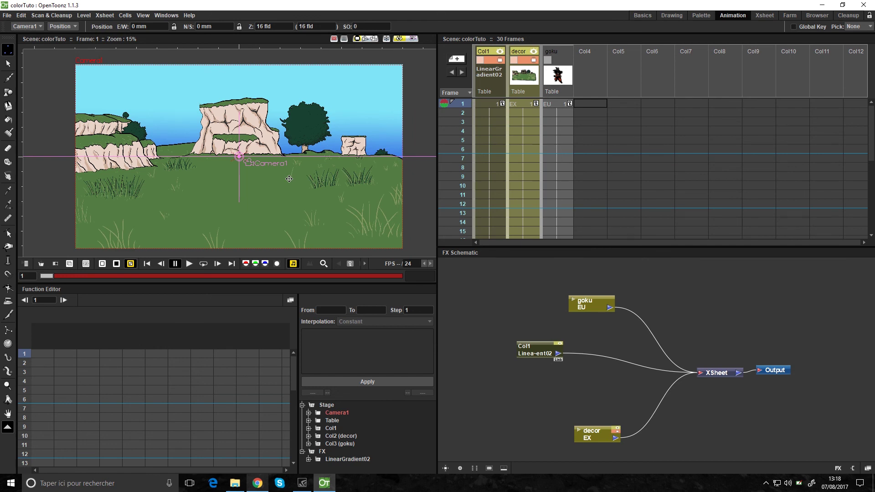